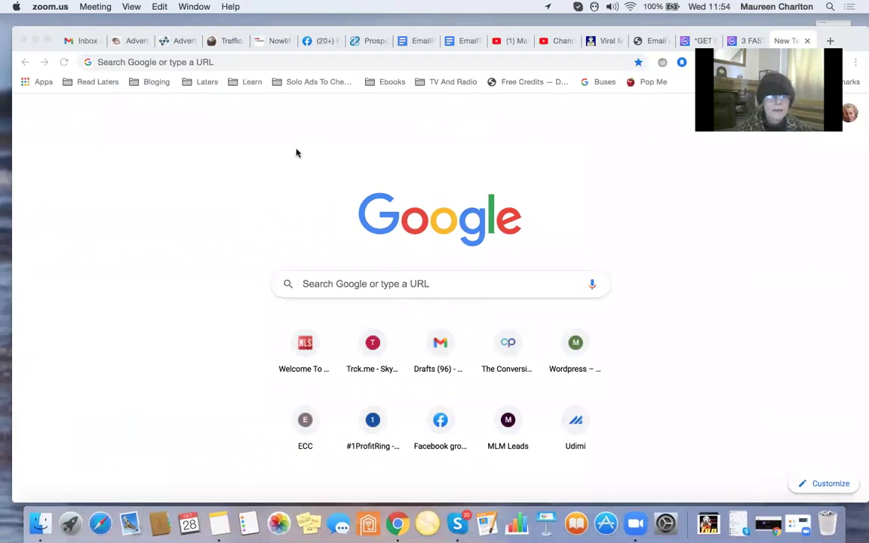
Search the Gmail mailbox for 'mailtrack' and open the Mailtrack Daily Report 10/7/20 email.
click(83, 43)
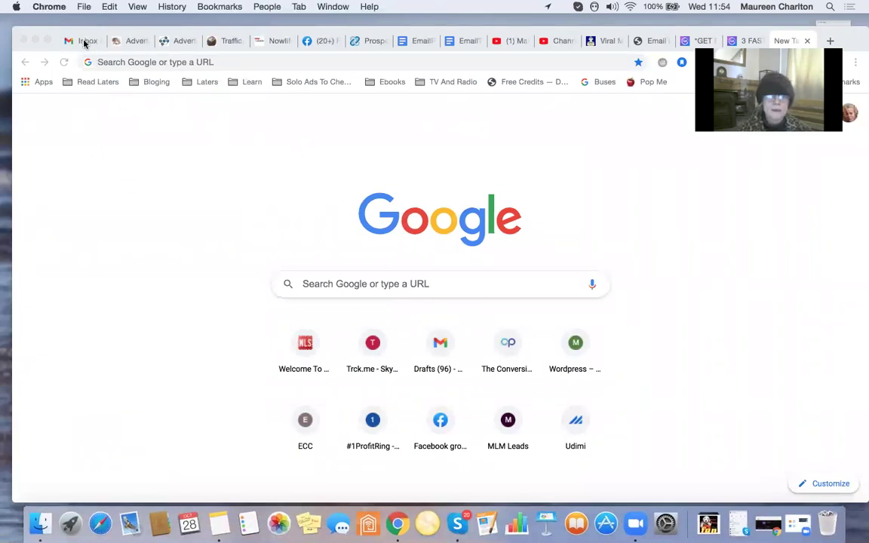
click(83, 43)
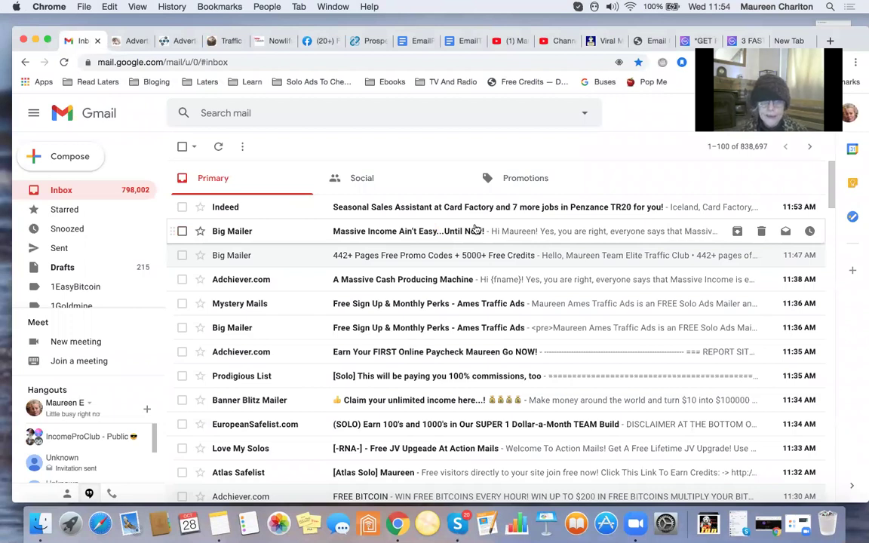
click(331, 110)
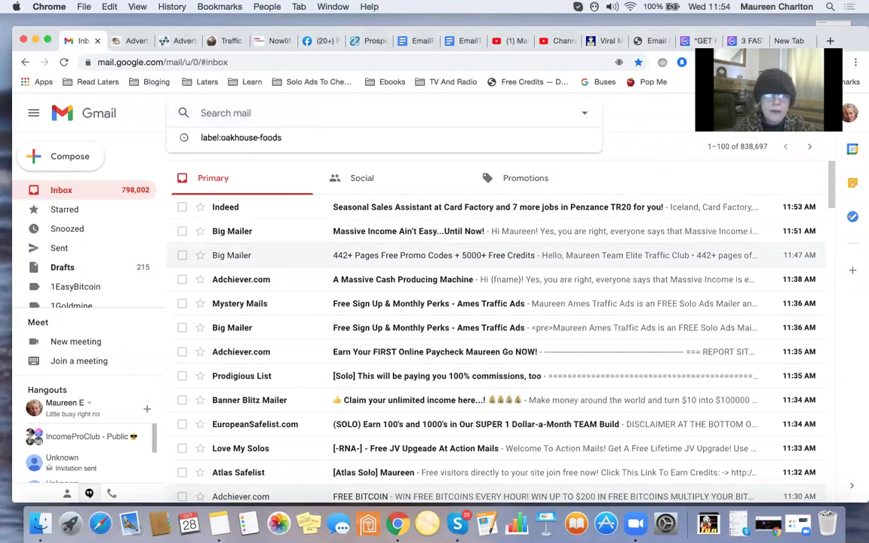
text(mailtra)
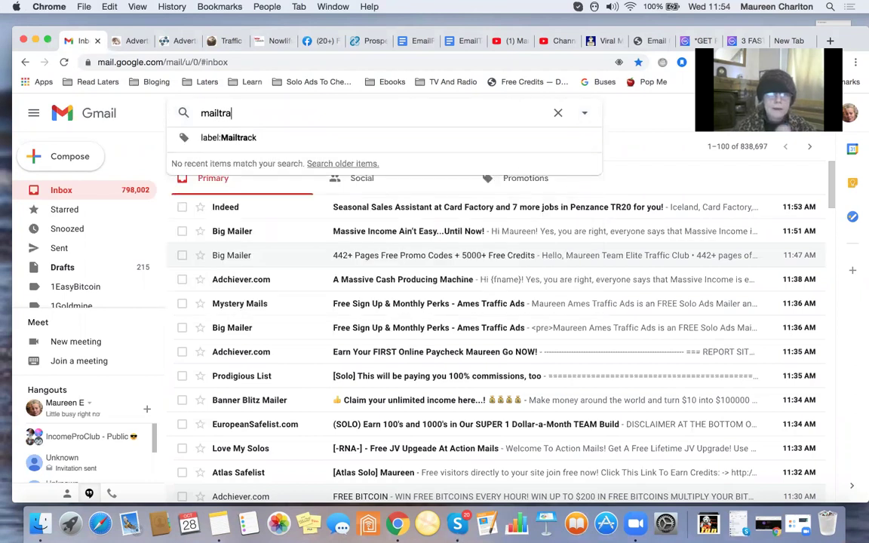
text(ck)
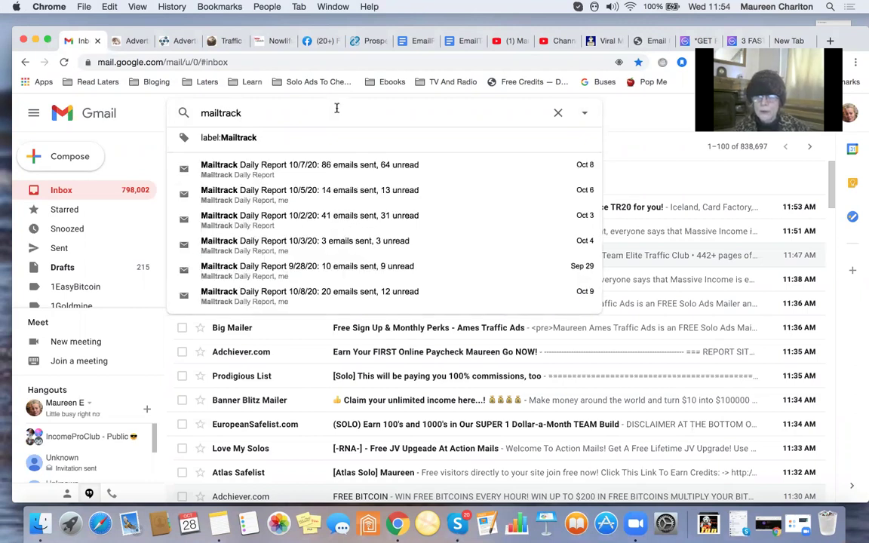
click(372, 169)
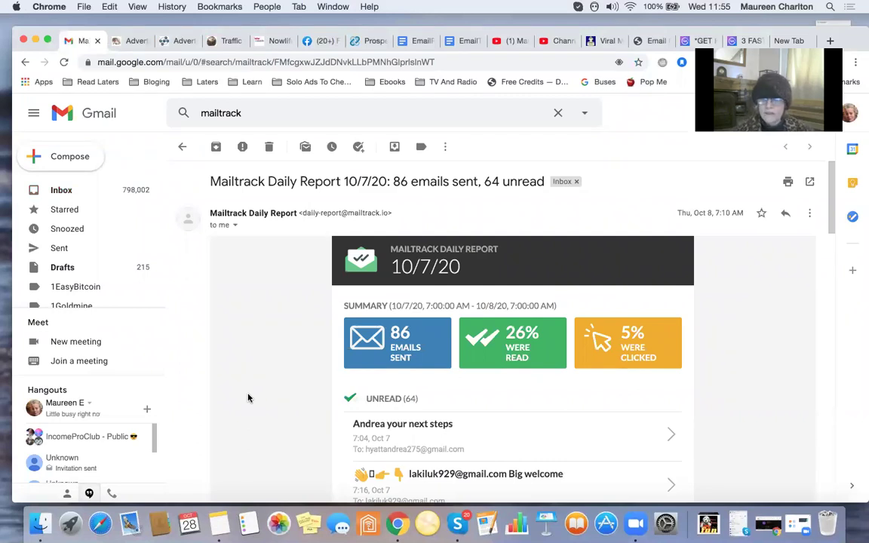
Scroll down the Mailtrack report to its list of 64 unread tracked emails.
scroll(248, 398, down, 3)
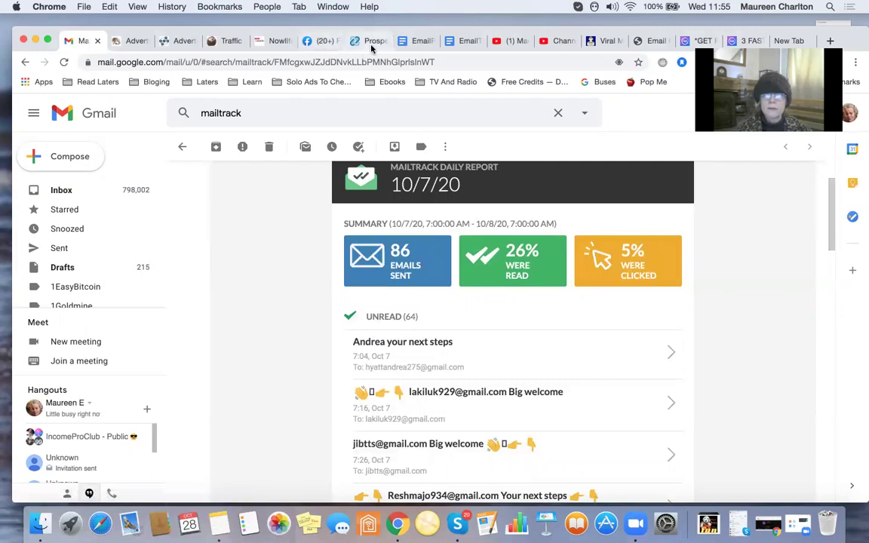
Look over the welcome email templates in EmailPersonalFollowUp, then return to the Mailtrack report.
click(411, 45)
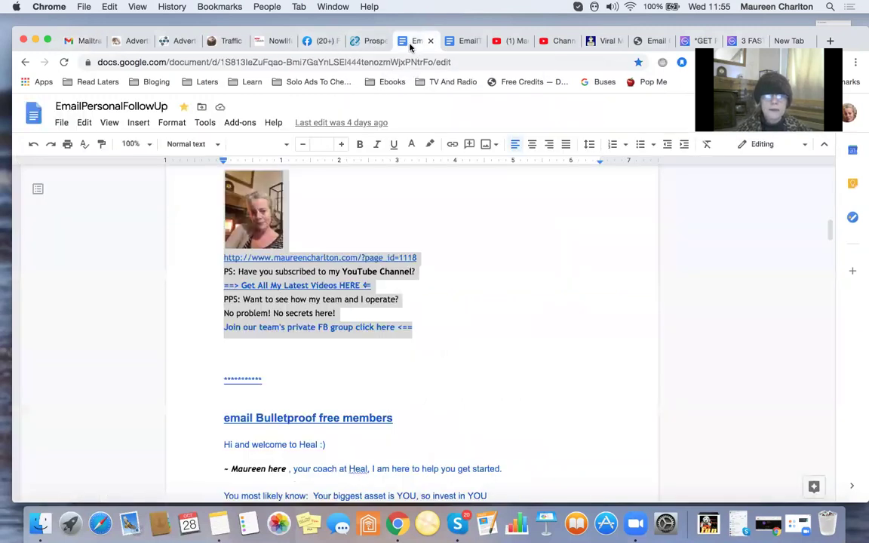
scroll(483, 285, up, 5)
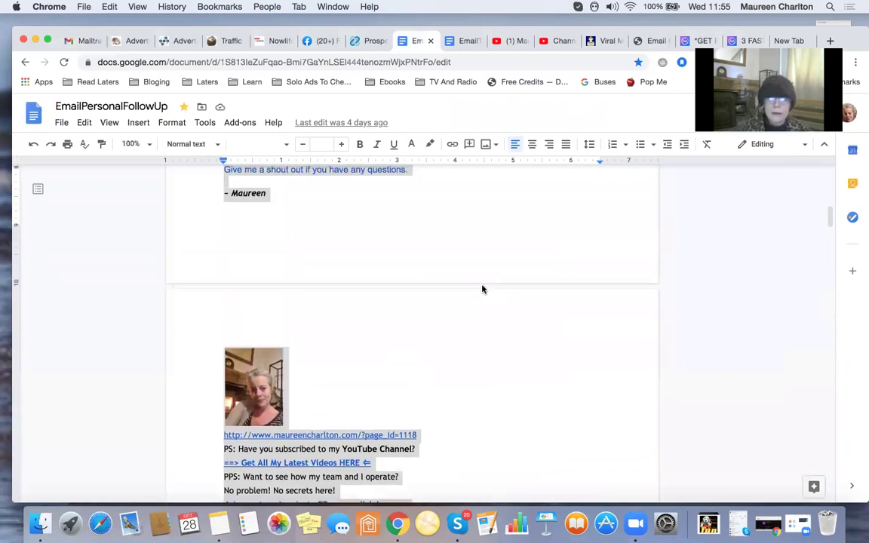
scroll(482, 287, down, 5)
scroll(483, 287, up, 7)
scroll(483, 285, up, 3)
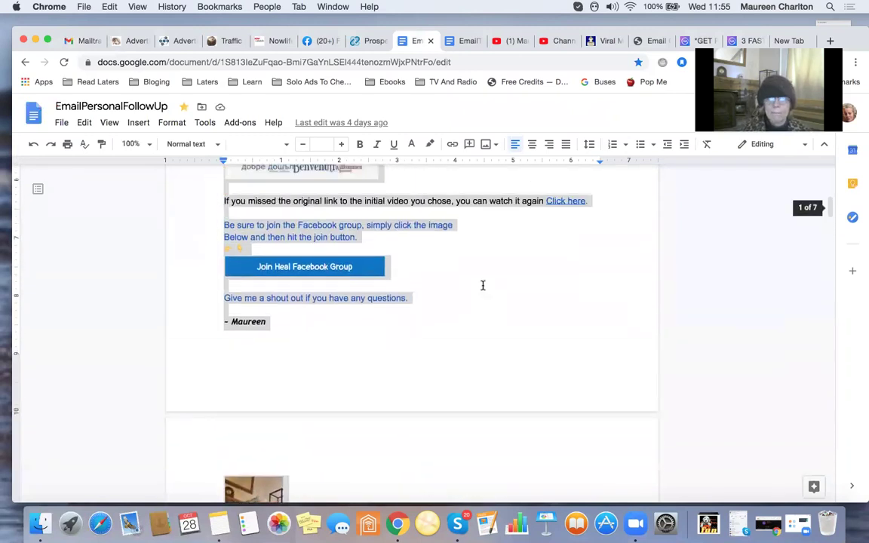
scroll(483, 285, down, 4)
scroll(483, 285, up, 8)
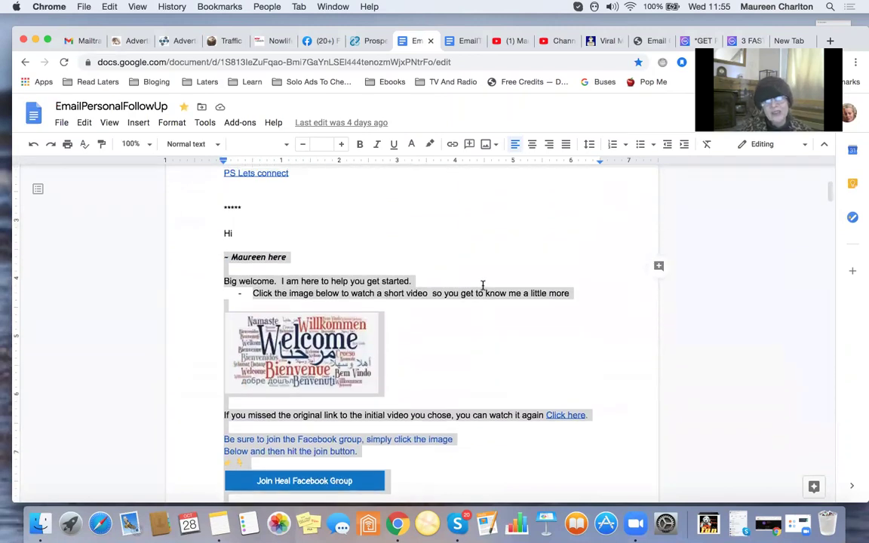
scroll(483, 285, down, 4)
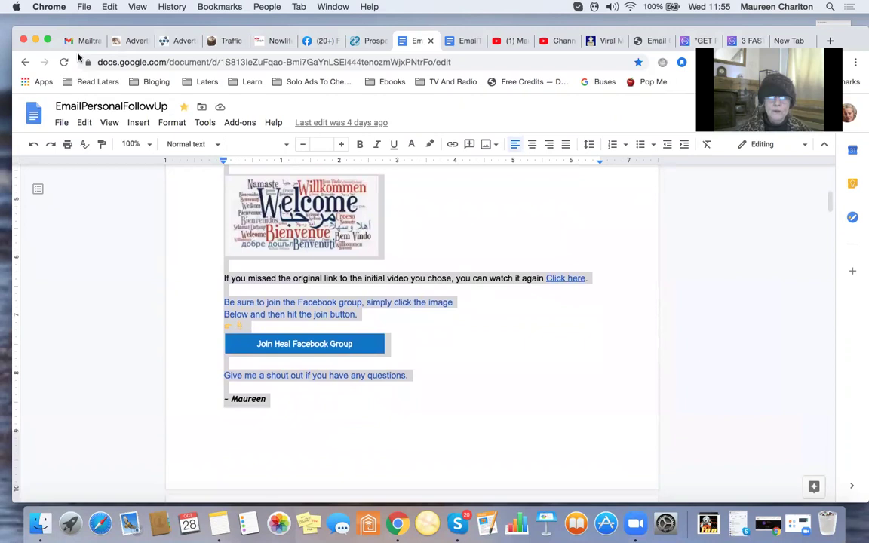
click(82, 44)
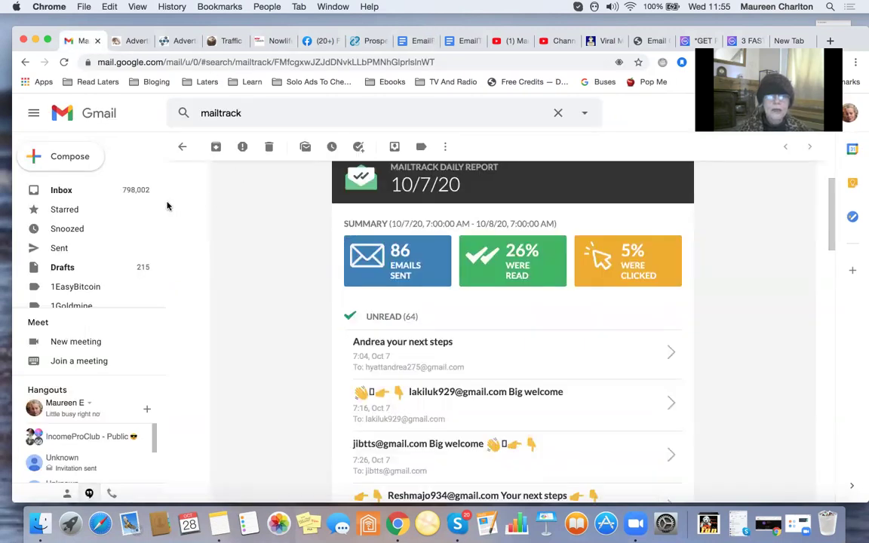
Compose a new email to your own Gmail address with the subject 'BIG Welcome'.
click(62, 191)
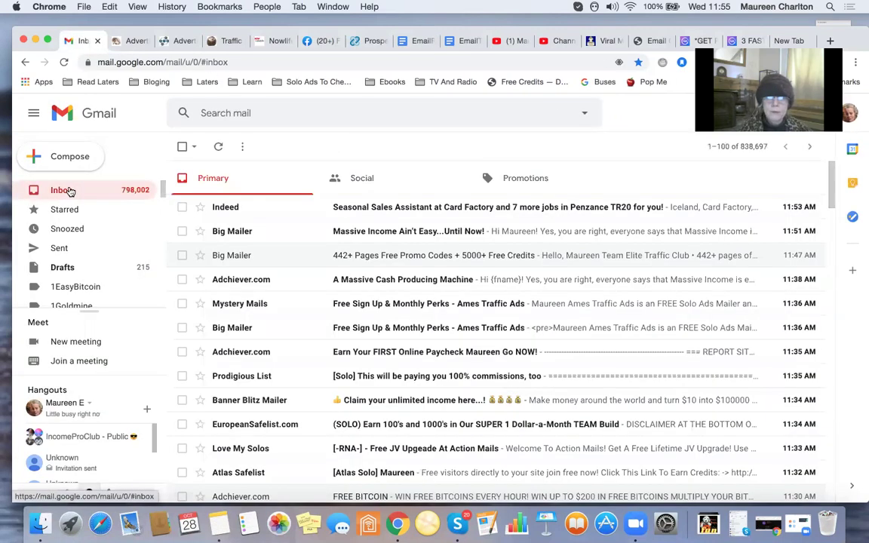
click(66, 158)
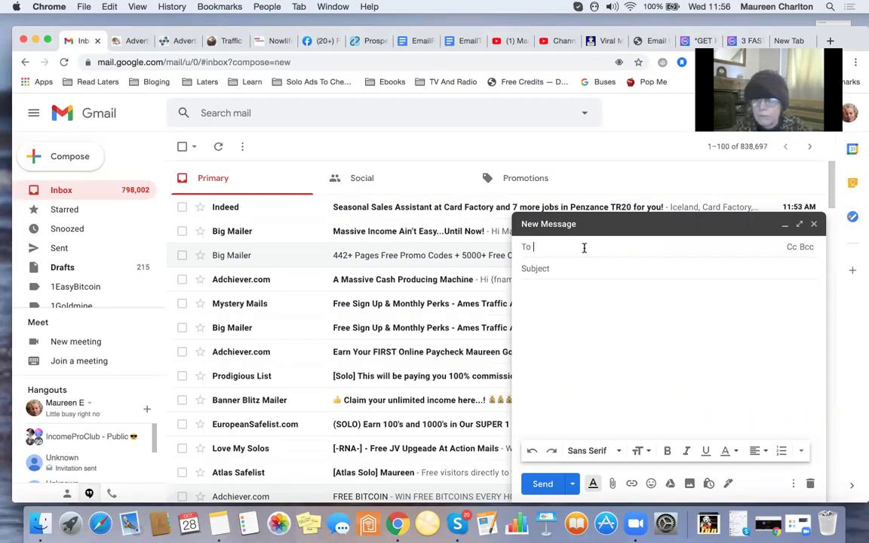
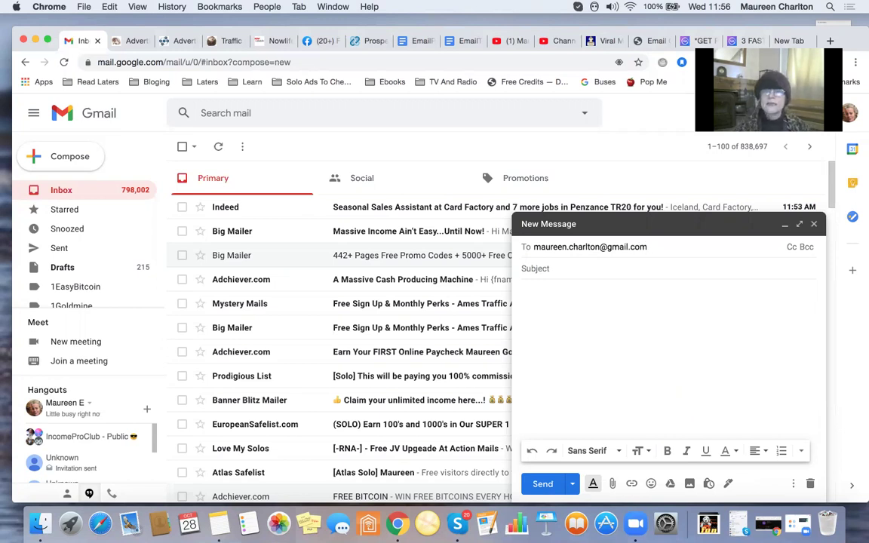
click(575, 270)
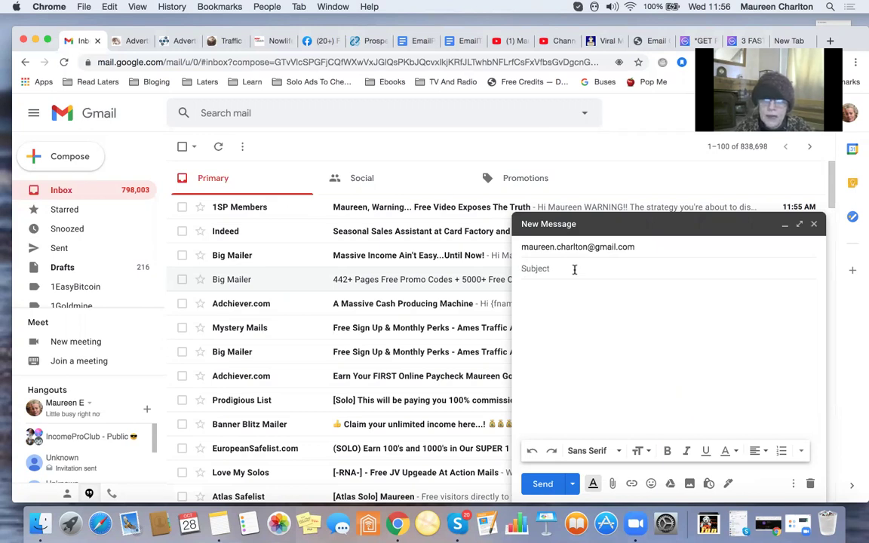
text(BIG Welcome)
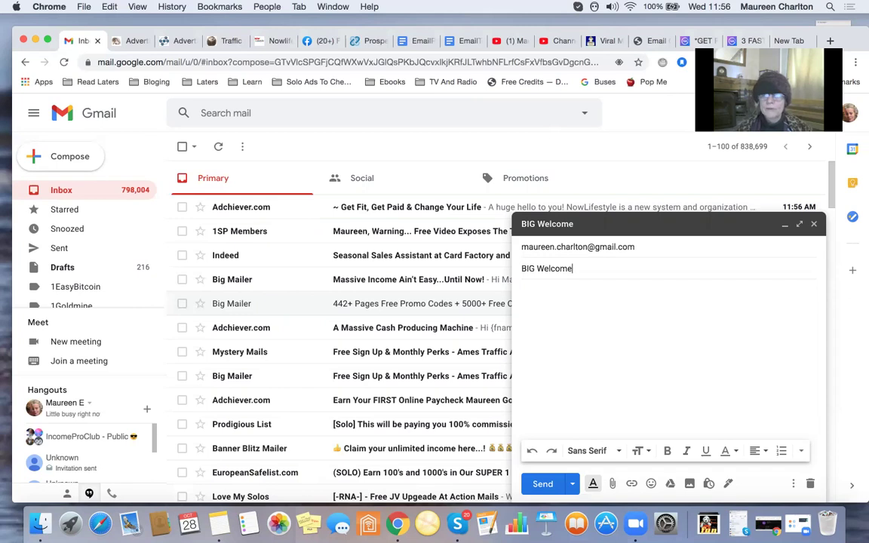
In a new tab, open the EmojiCopy site from the bookmarks.
click(789, 41)
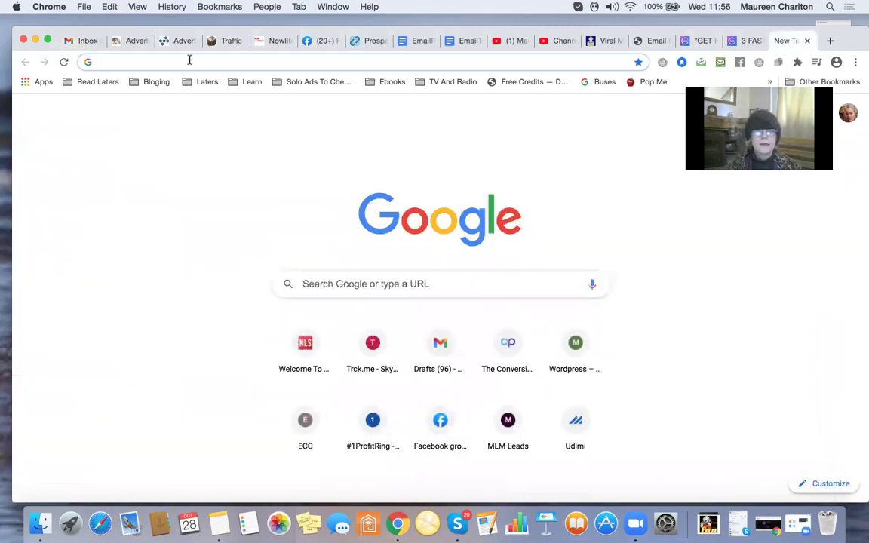
click(216, 8)
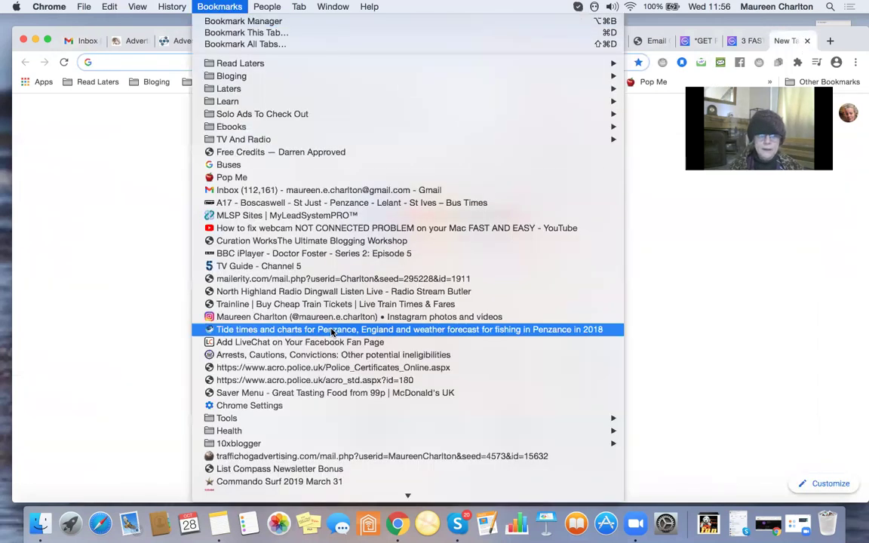
mouse_move(360, 423)
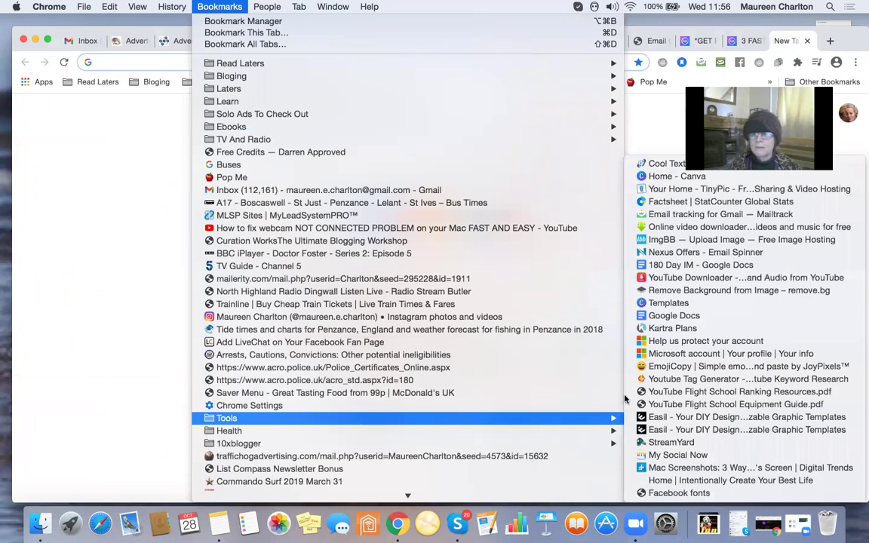
click(669, 367)
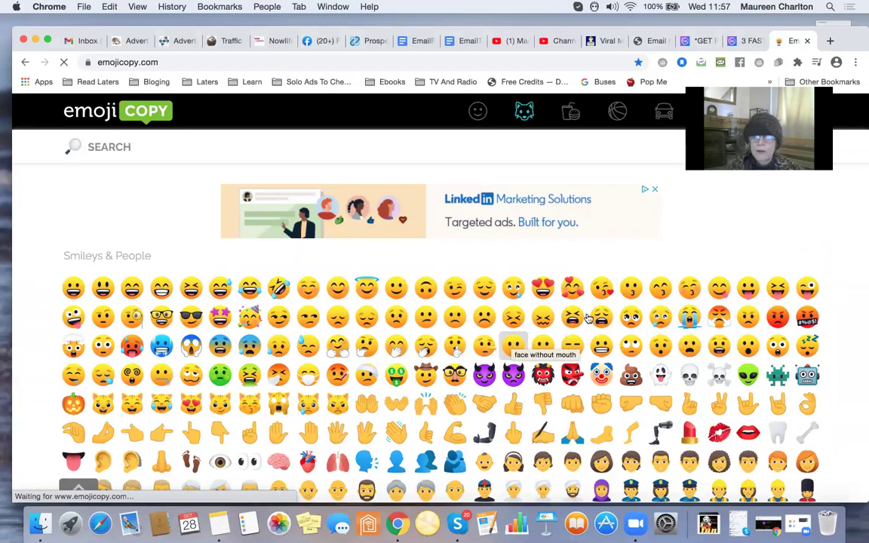
Dismiss the ad, collect the upside-down face, 👉 and 👇 emojis, and copy them.
click(659, 191)
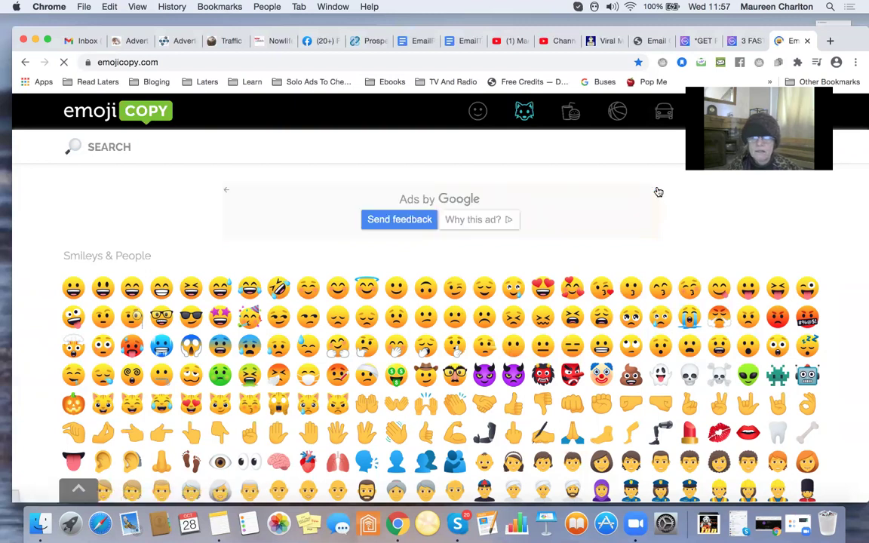
scroll(659, 192, down, 2)
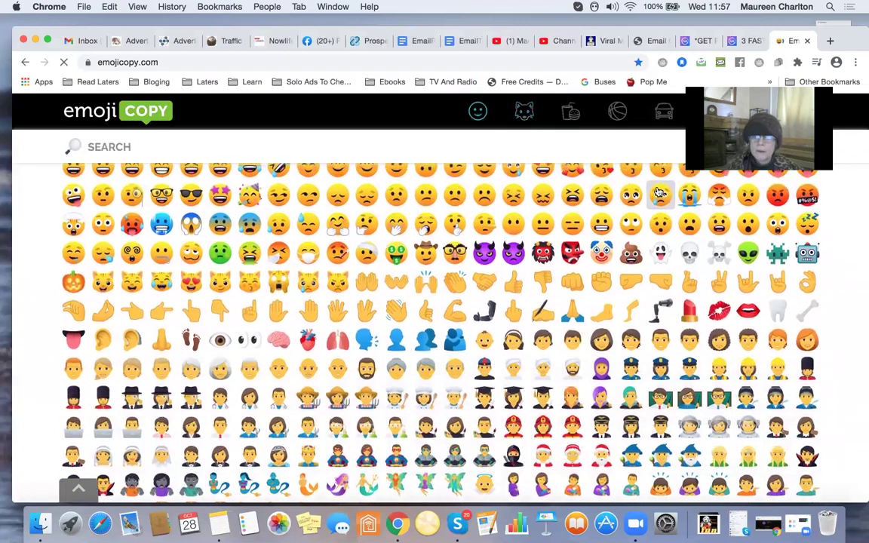
scroll(618, 196, up, 1)
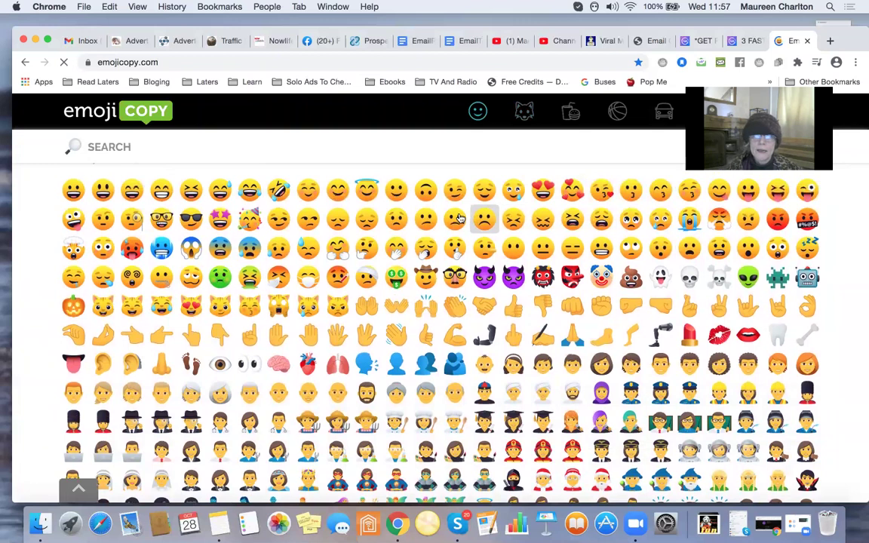
click(424, 194)
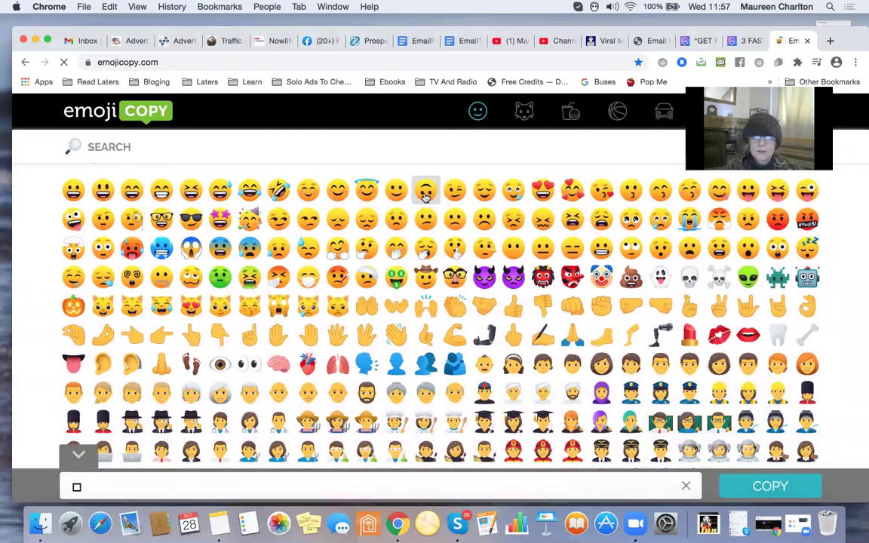
click(159, 333)
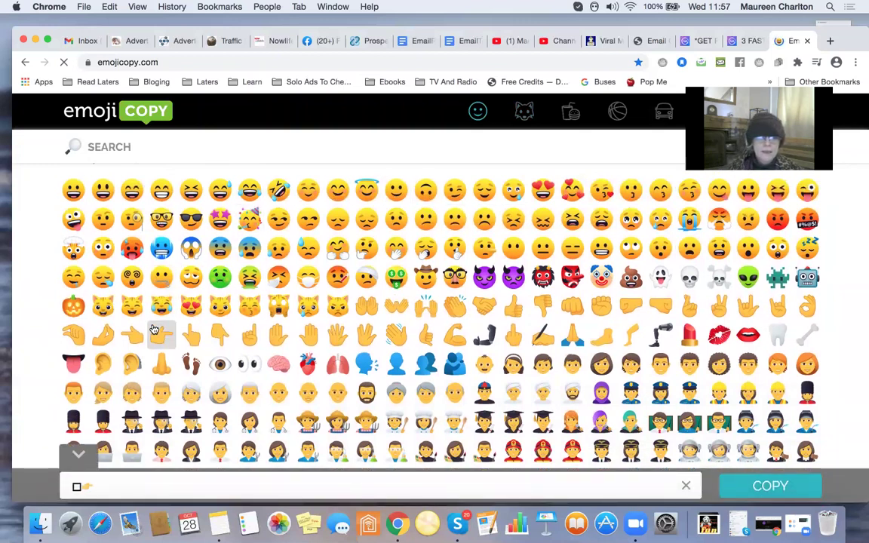
click(216, 337)
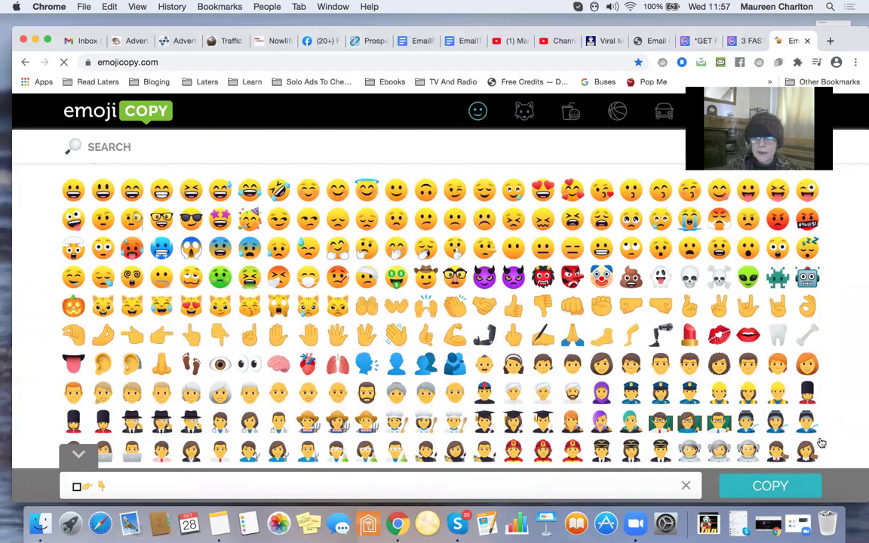
click(801, 492)
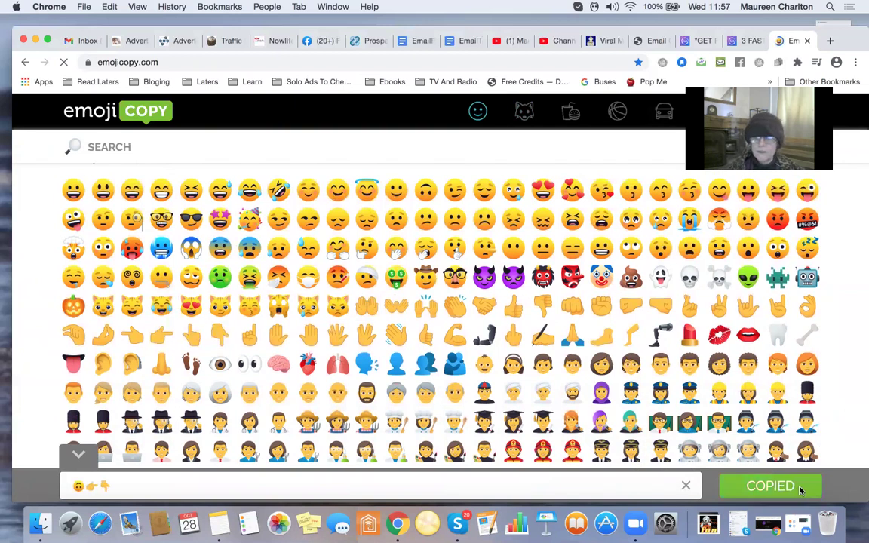
Make the subject 'BIG Welcome' + emoji trio + 'Your next steps' + emoji trio.
click(86, 45)
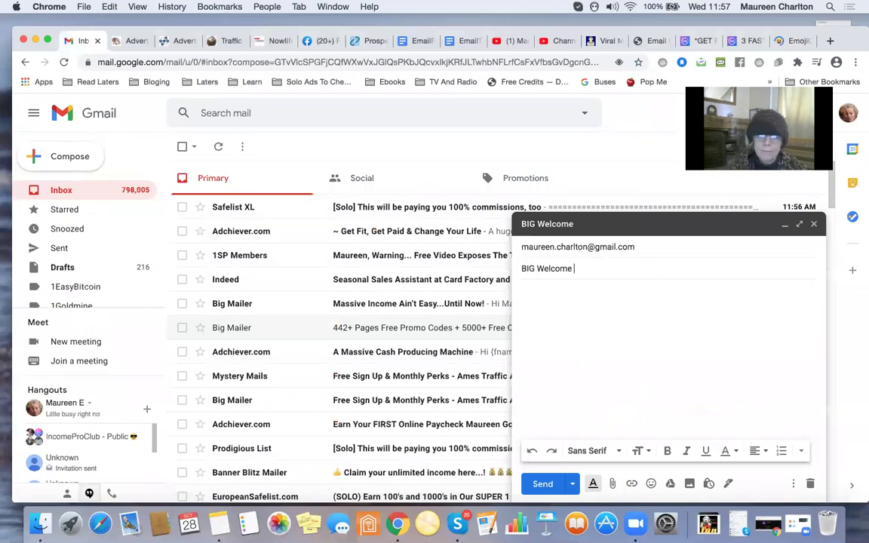
key(super+v)
text(Yo)
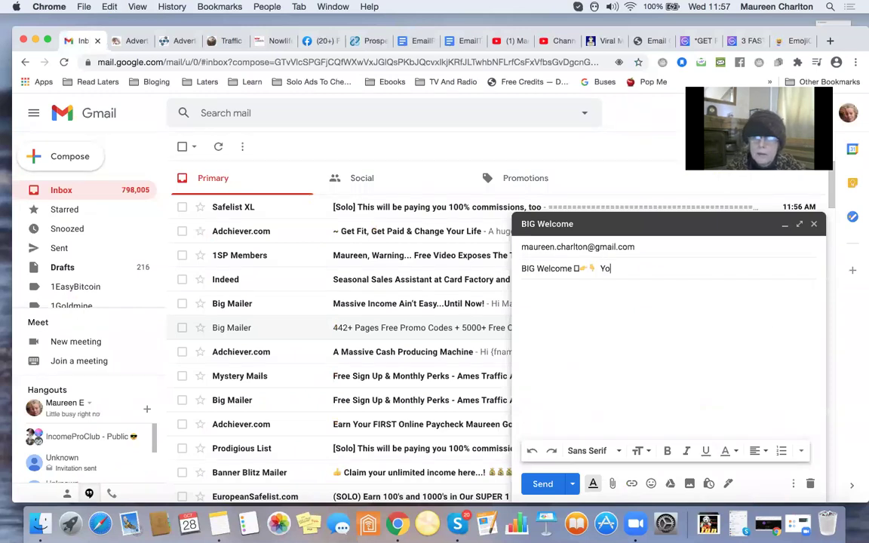
text(ur next)
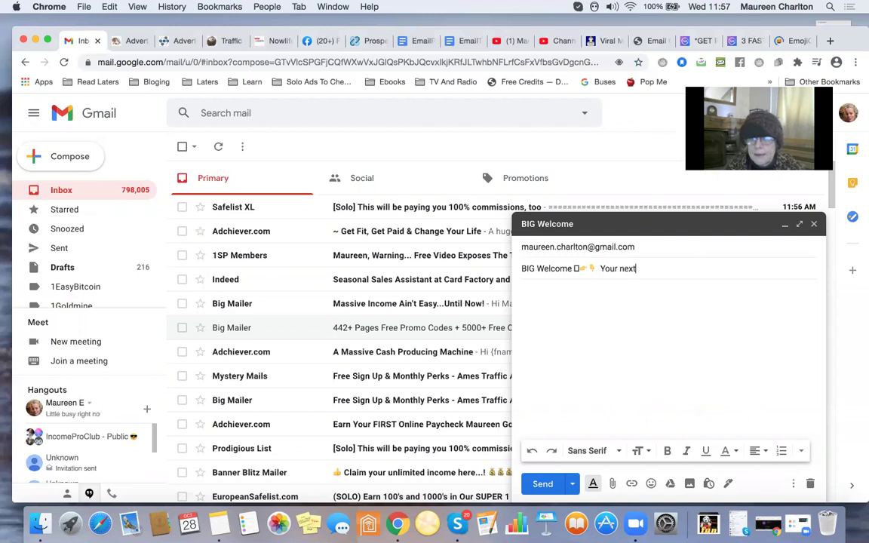
text( steps)
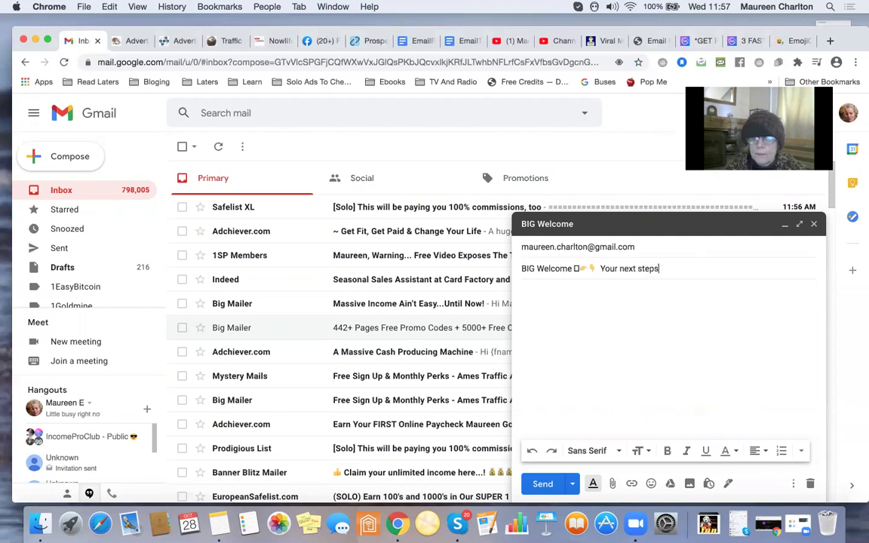
key(super+v)
click(605, 336)
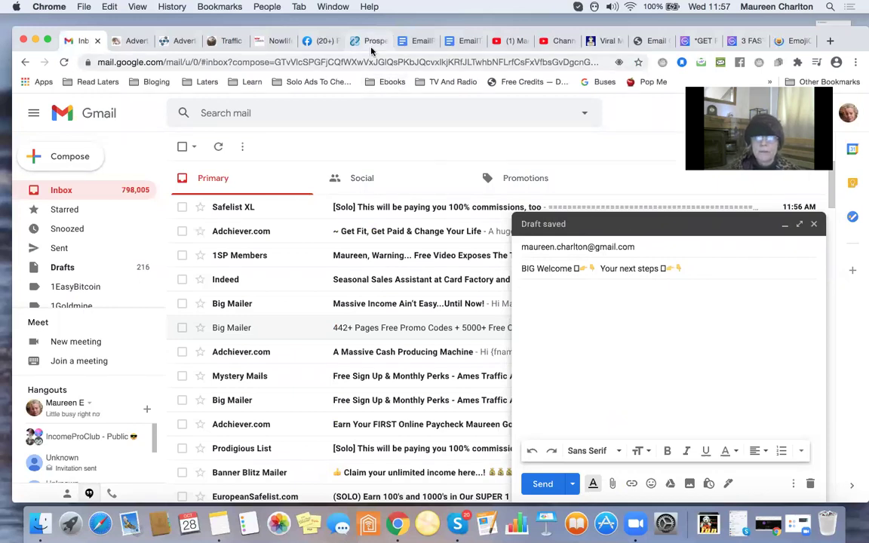
click(423, 43)
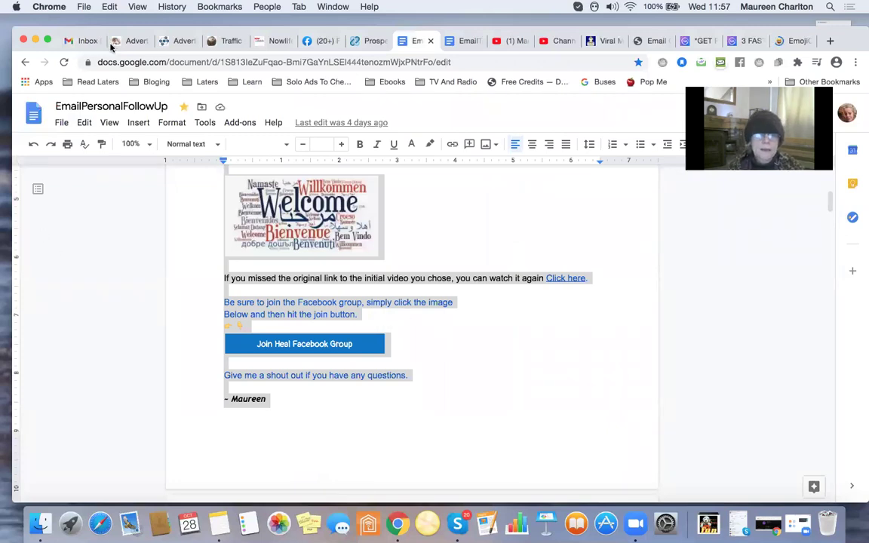
Paste the emoji trio at the start of the draft body, followed by a blank line.
click(84, 42)
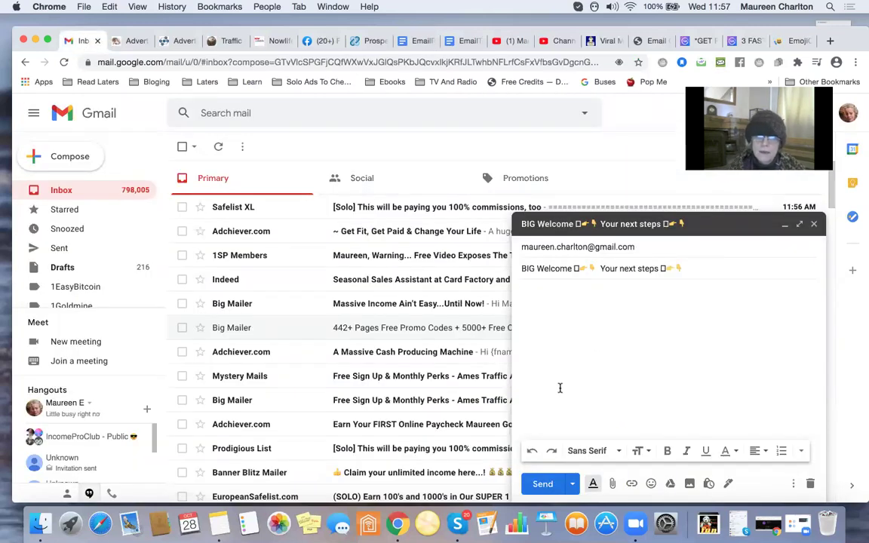
key(super+v)
key(Return)
key(Return)
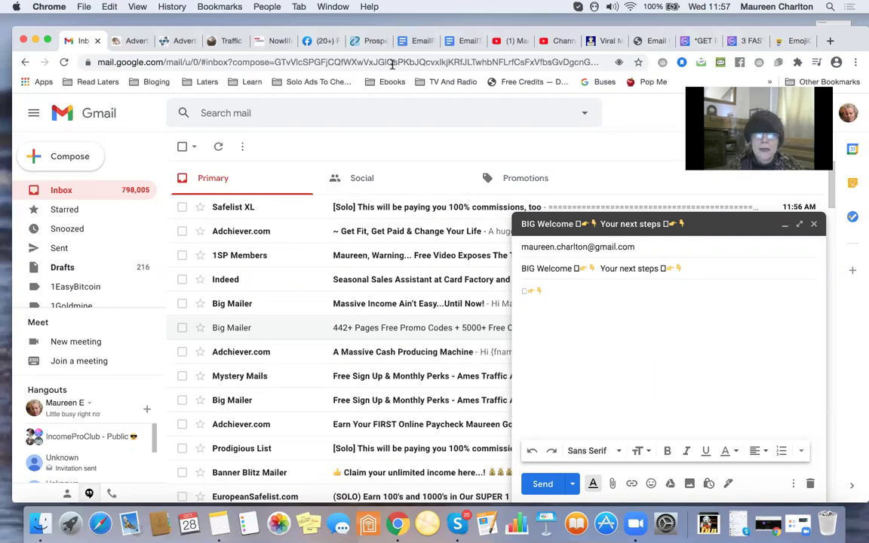
In EmailPersonalFollowUp, clear the selection and find the welcome message's private FB group line.
click(415, 44)
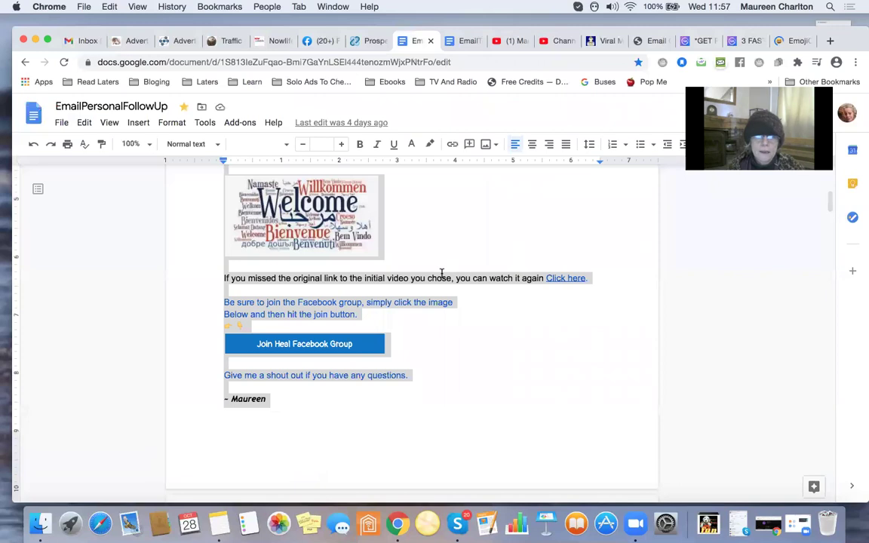
click(596, 229)
scroll(595, 229, up, 3)
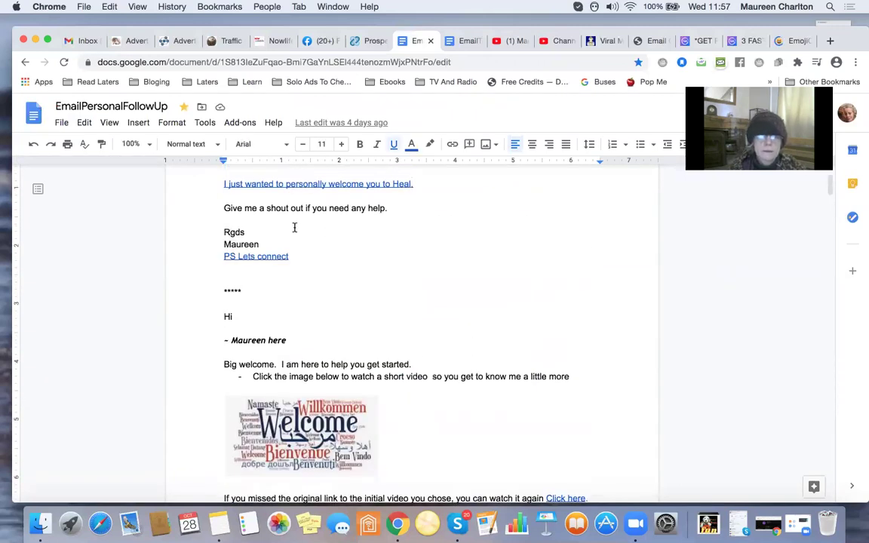
scroll(278, 227, down, 3)
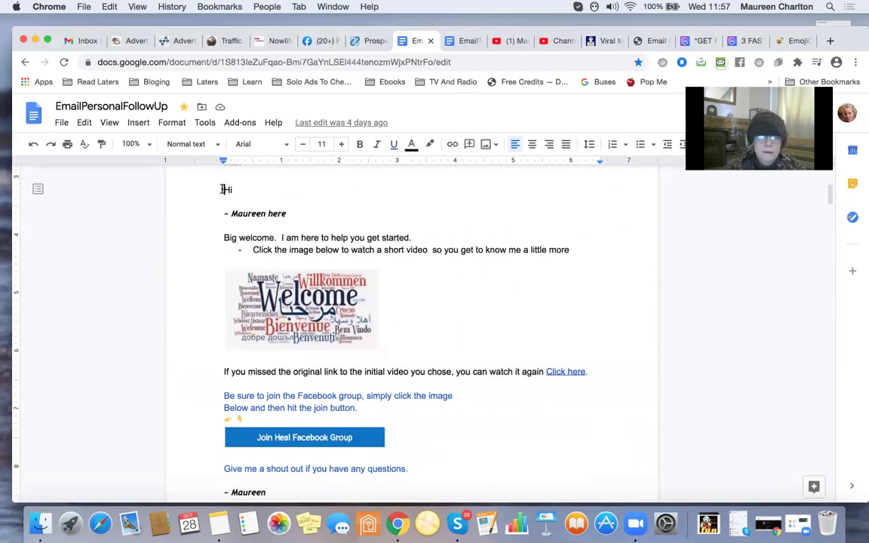
scroll(219, 190, down, 10)
scroll(222, 188, down, 3)
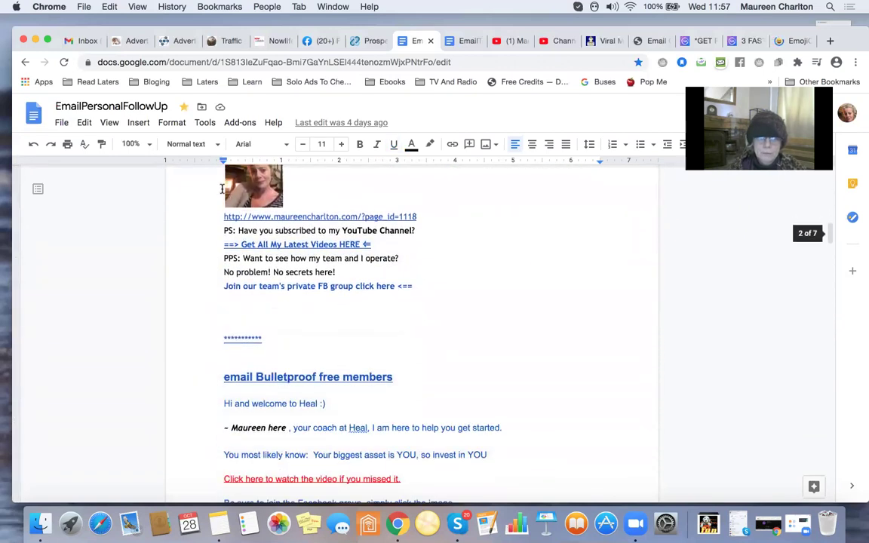
shift+click(426, 287)
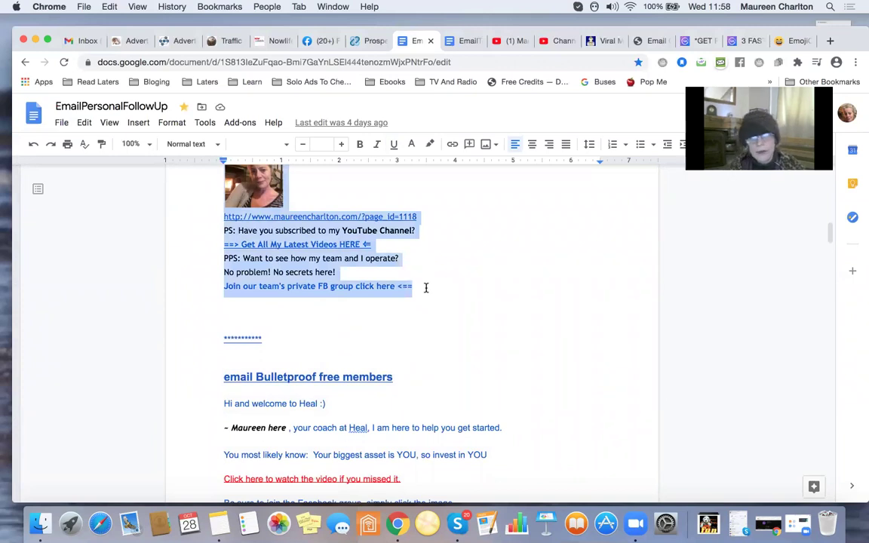
right_click(426, 288)
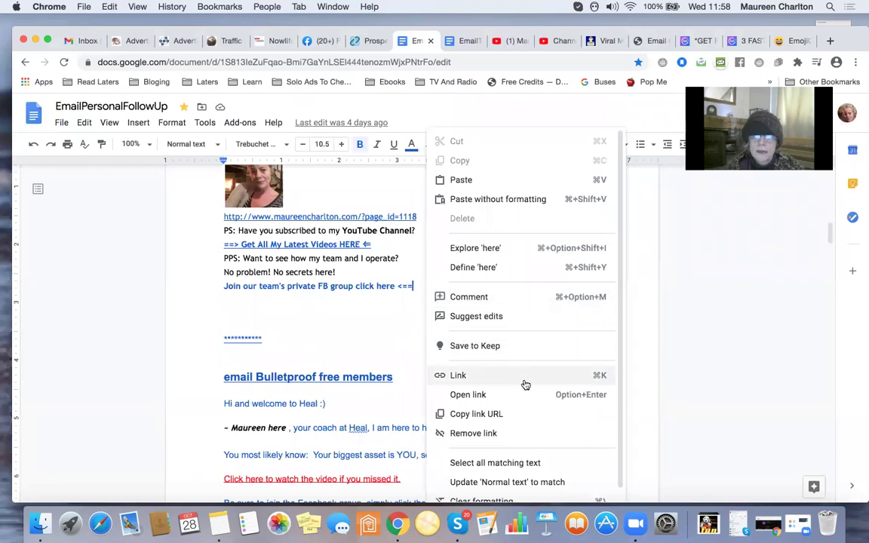
click(355, 316)
Select the welcome message from its start through the private FB group line and copy it.
scroll(356, 318, up, 10)
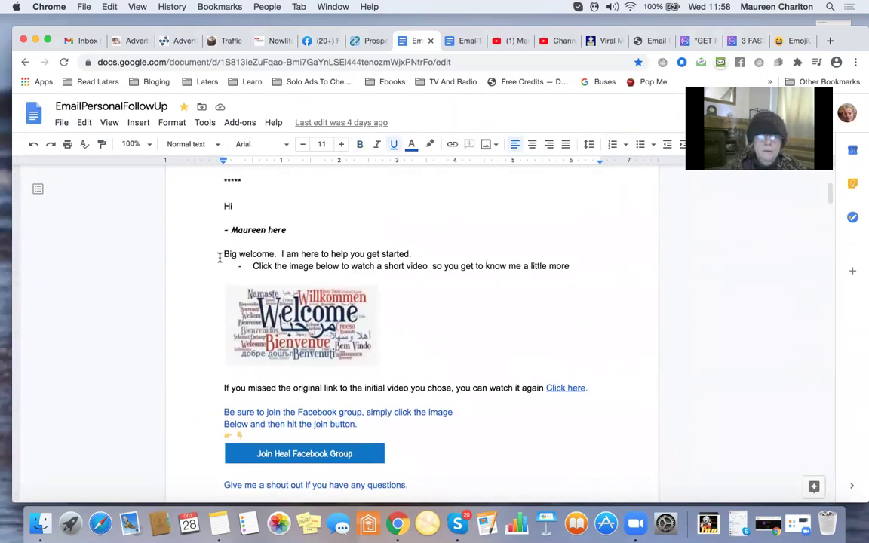
click(221, 228)
scroll(221, 230, down, 5)
scroll(221, 230, down, 10)
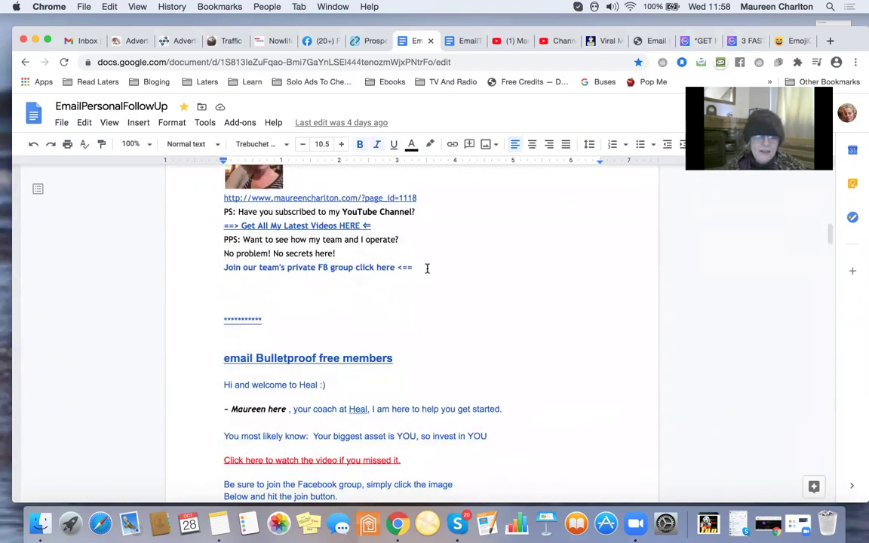
shift+click(425, 268)
key(super+c)
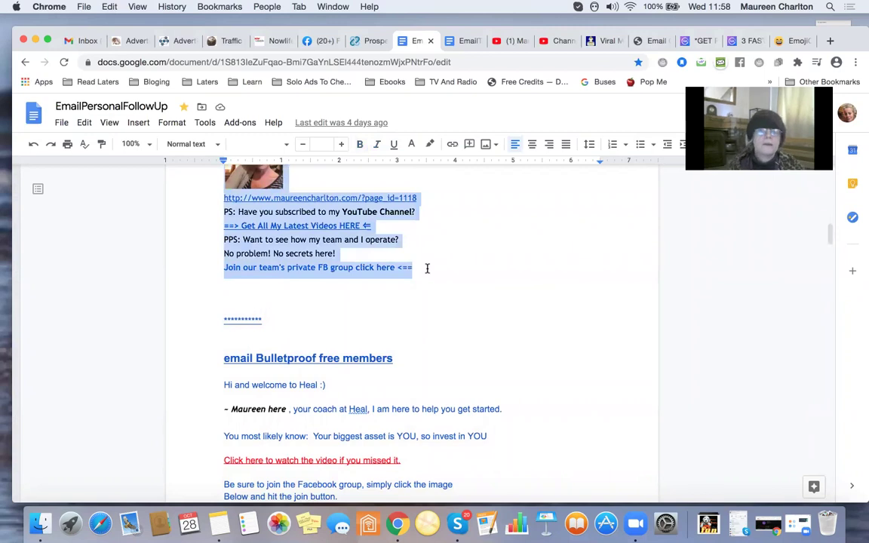
Paste the copied welcome message into the draft body and send the BIG Welcome email.
click(82, 42)
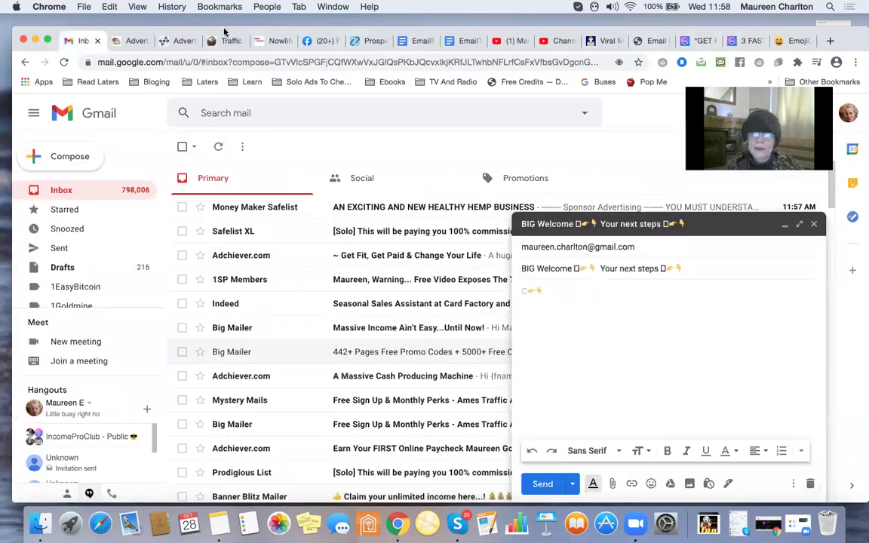
key(super+v)
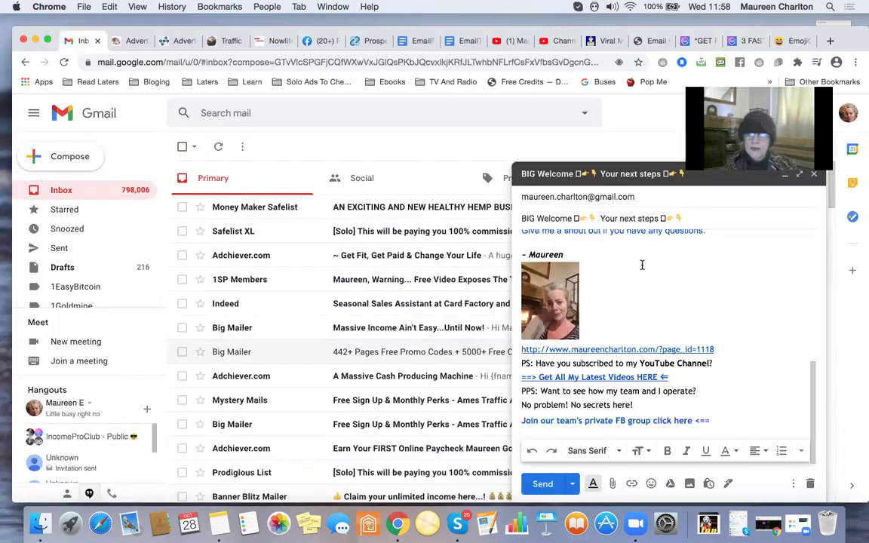
scroll(695, 322, up, 10)
scroll(694, 321, down, 10)
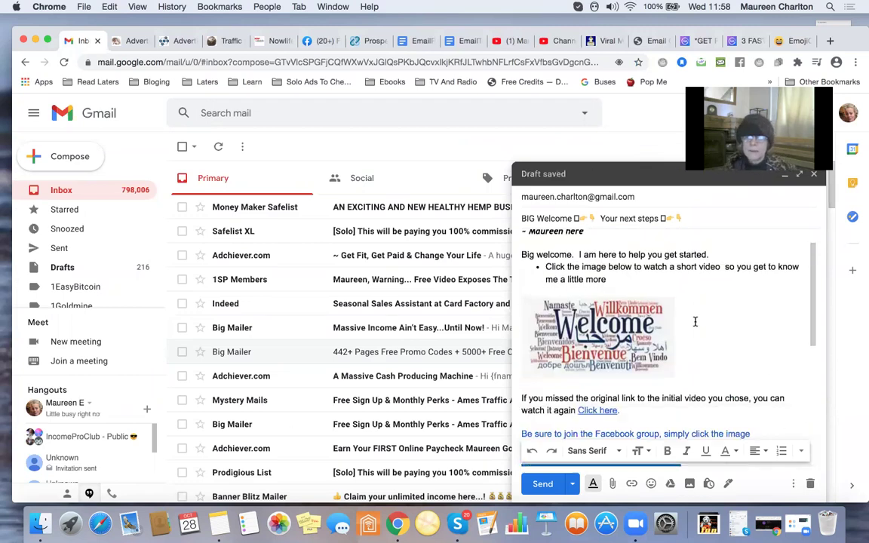
click(546, 485)
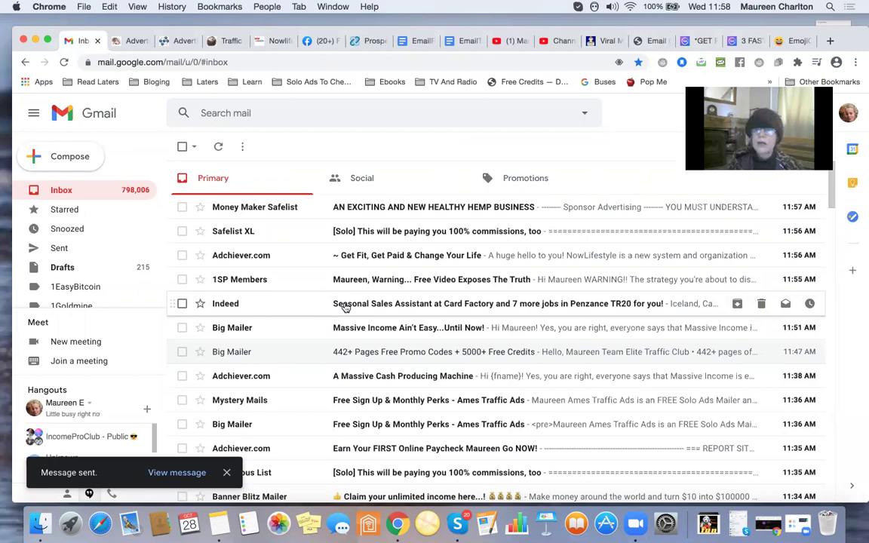
Return to the emojicopy.com page, where the smiley and two pointing-hand emojis are still collected.
click(788, 41)
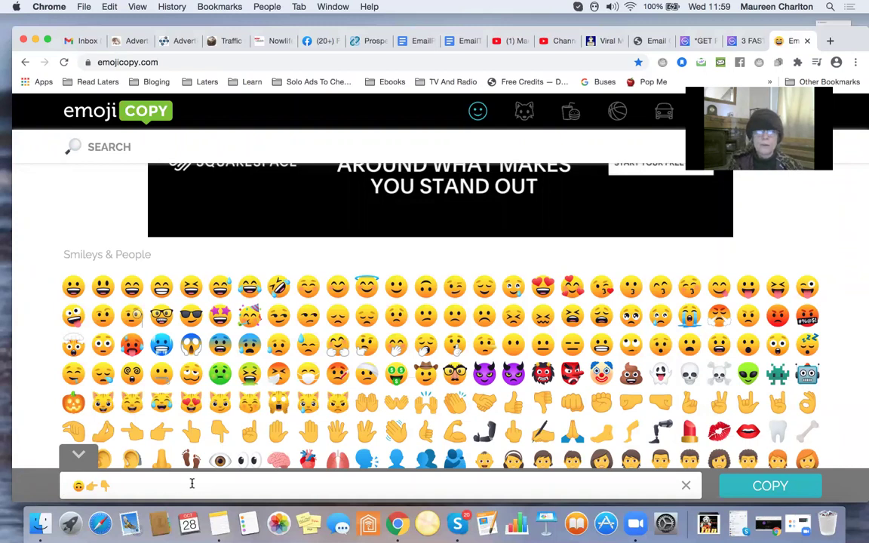
Search EmojiCopy for 'excited', then replace it with 'HALLOWEE' to list Halloween emojis.
click(149, 144)
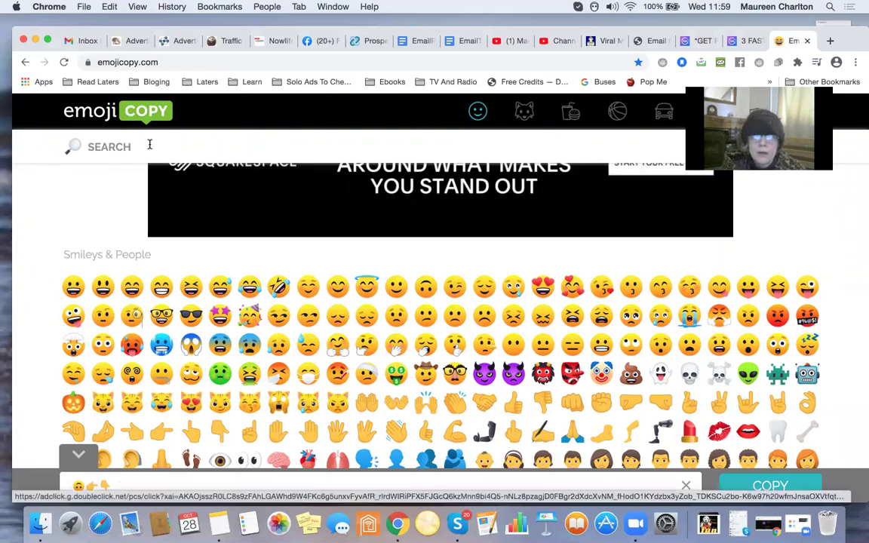
text(excited)
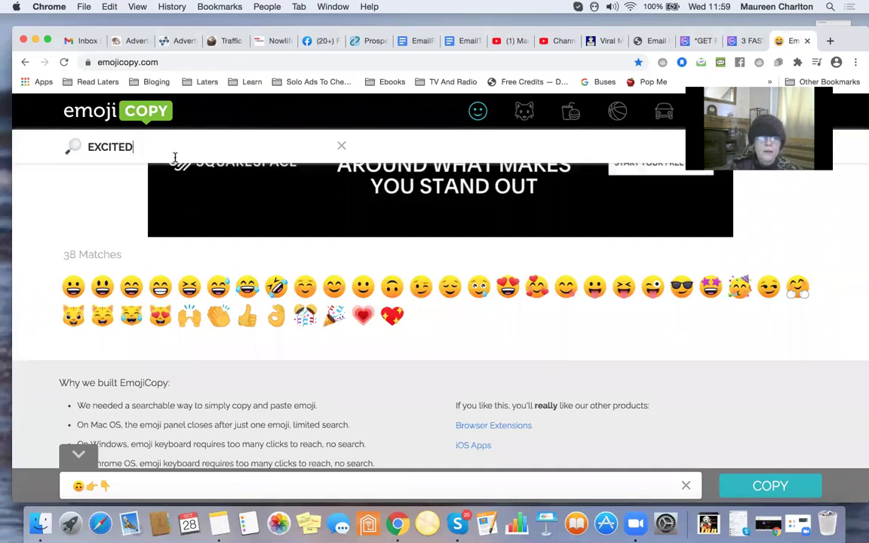
double_click(180, 144)
key(BackSpace)
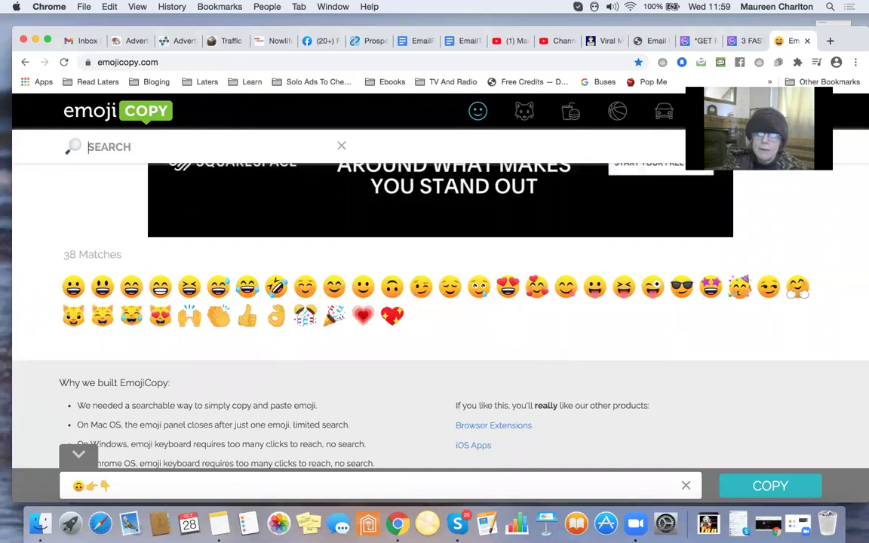
text(HALLOWEE)
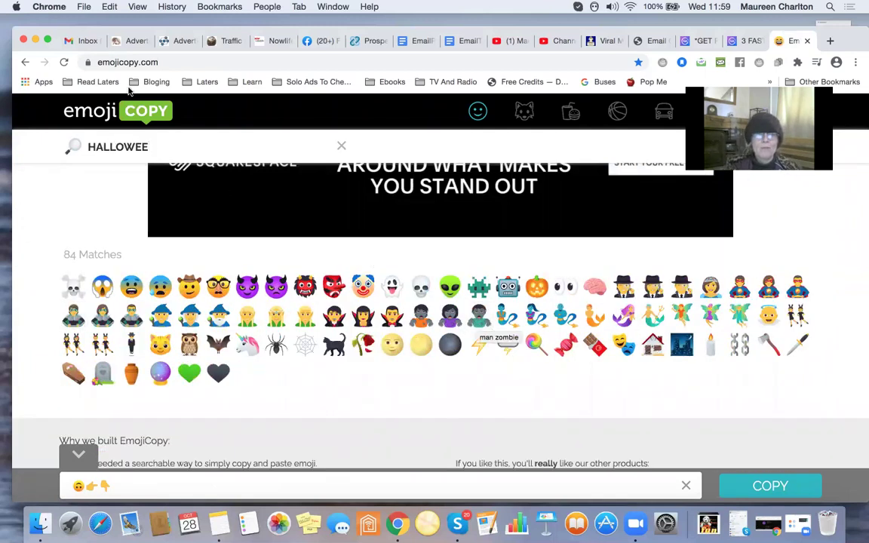
click(77, 44)
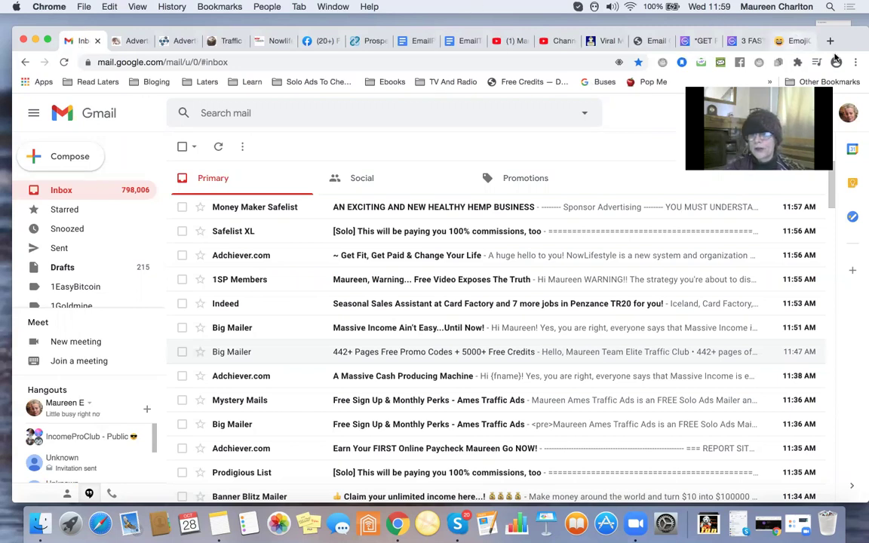
Load the Email Content Checker website in a new browser tab.
click(830, 40)
click(285, 62)
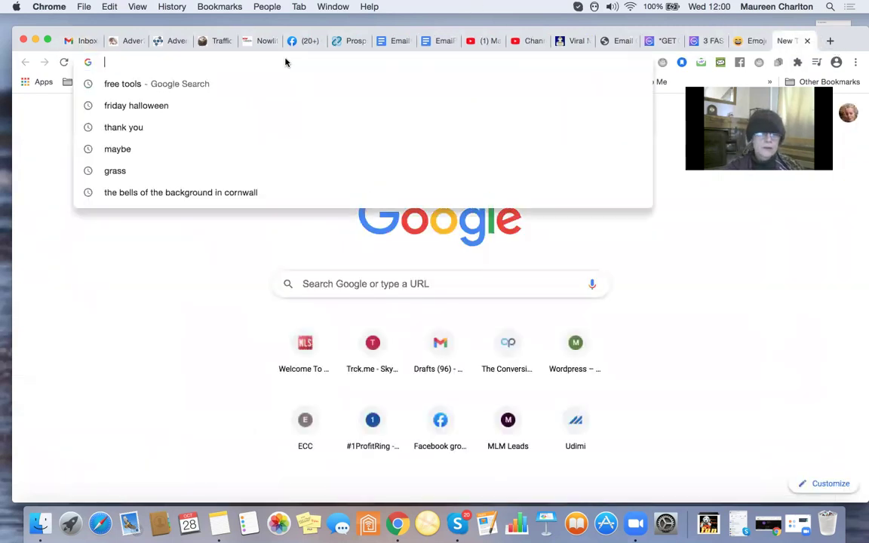
text(emai)
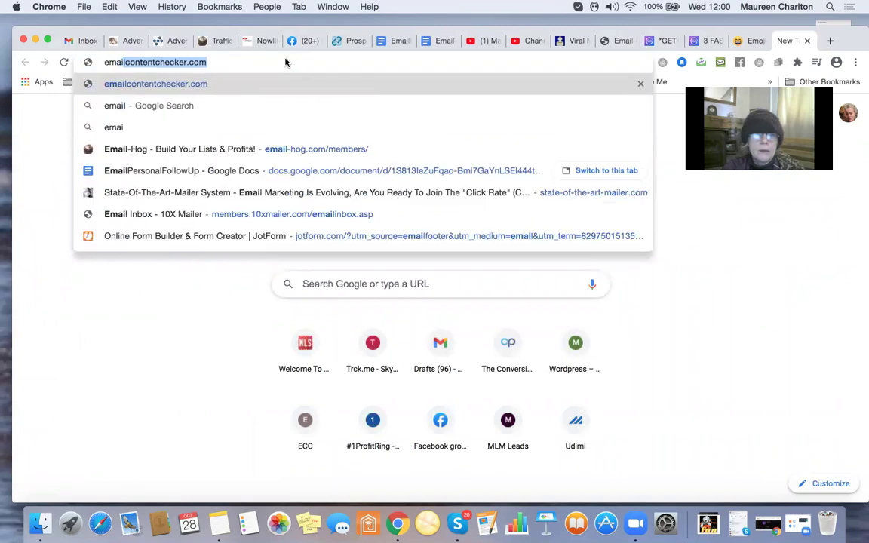
text(l)
key(Return)
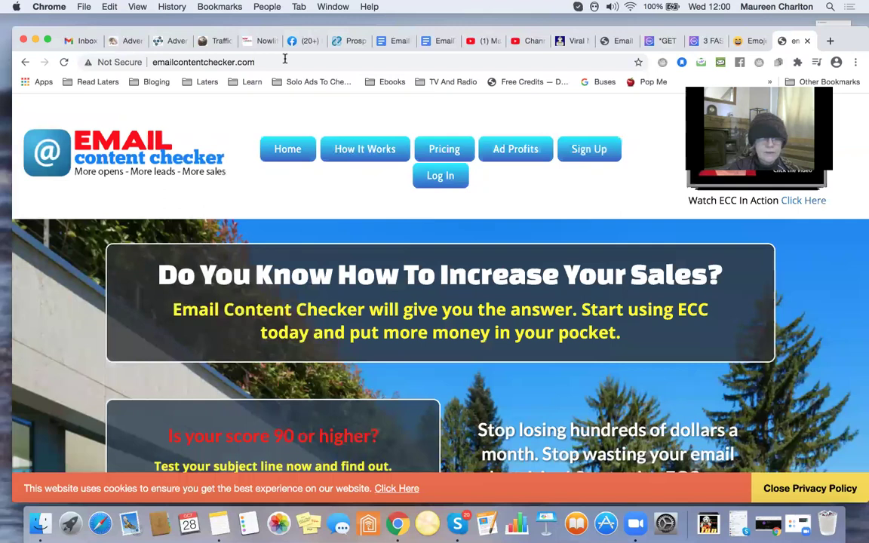
Log into the Email Content Checker member account and show its testing tools.
click(422, 168)
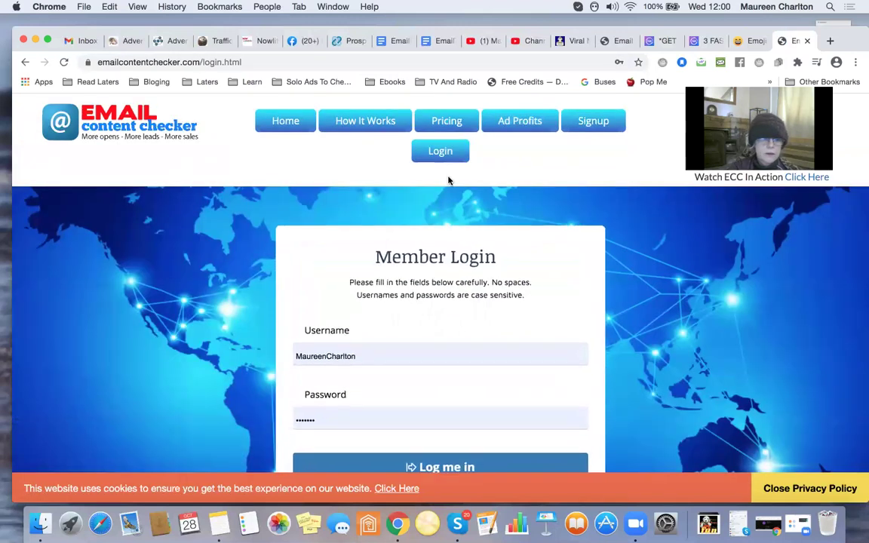
scroll(456, 334, down, 3)
click(450, 343)
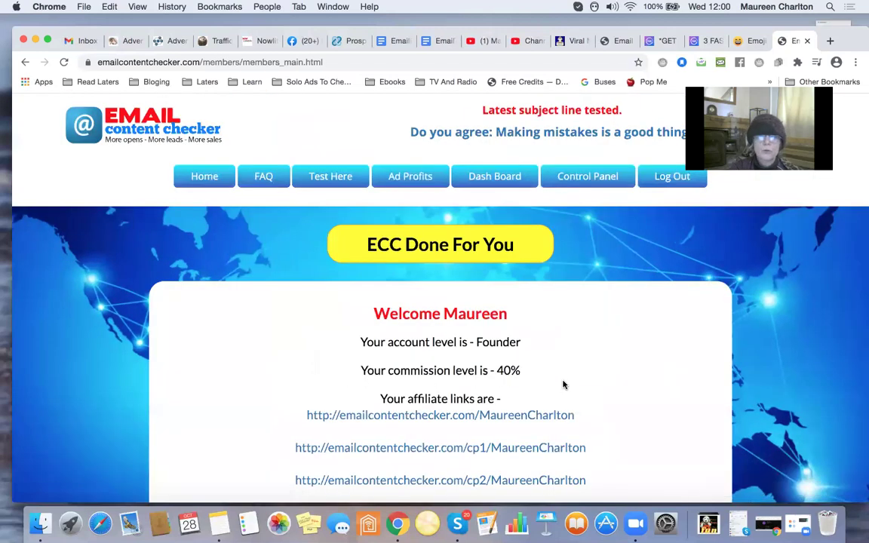
click(320, 176)
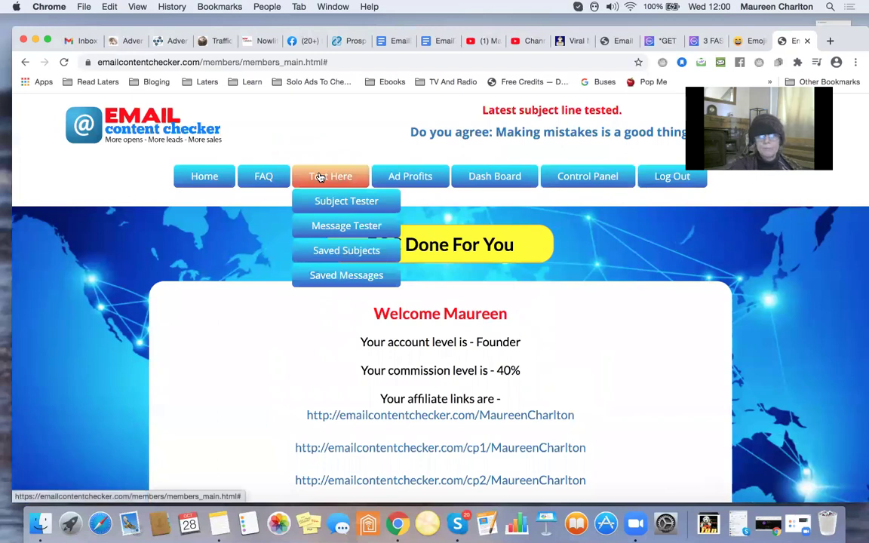
Test the subject 'Wish to improve your email open rates' in Subject Tester, scoring 99.
click(345, 200)
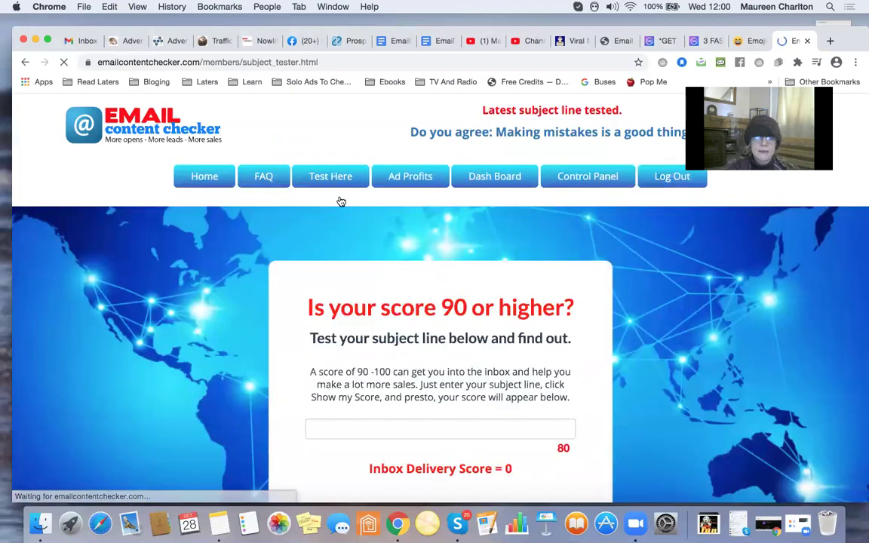
scroll(341, 201, down, 4)
click(353, 284)
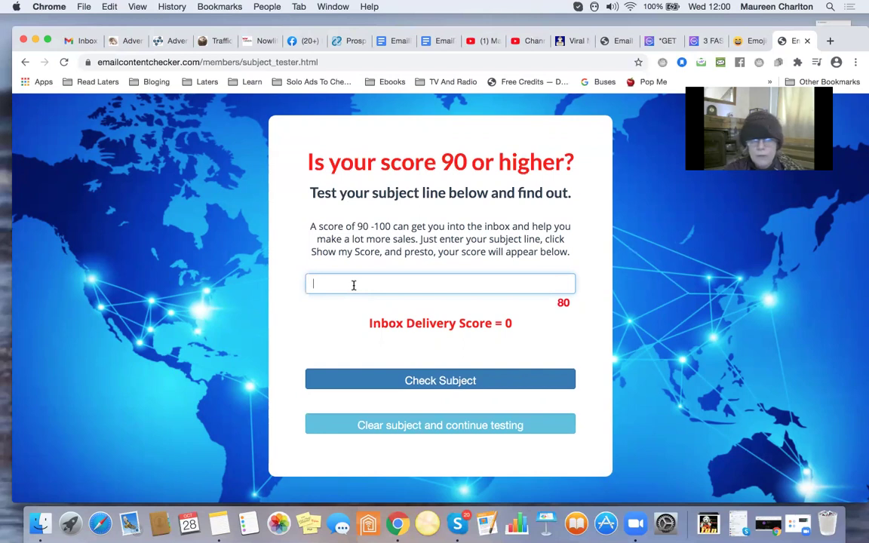
text(Are your)
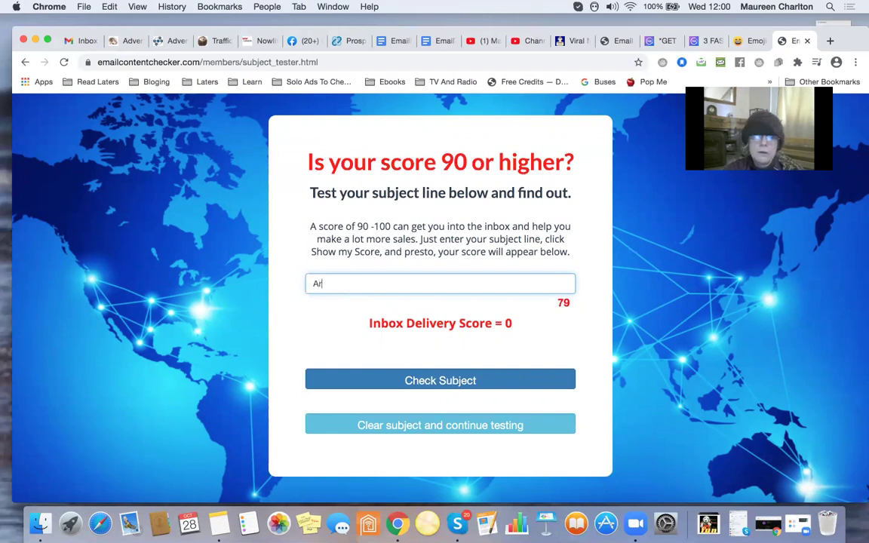
text( emai)
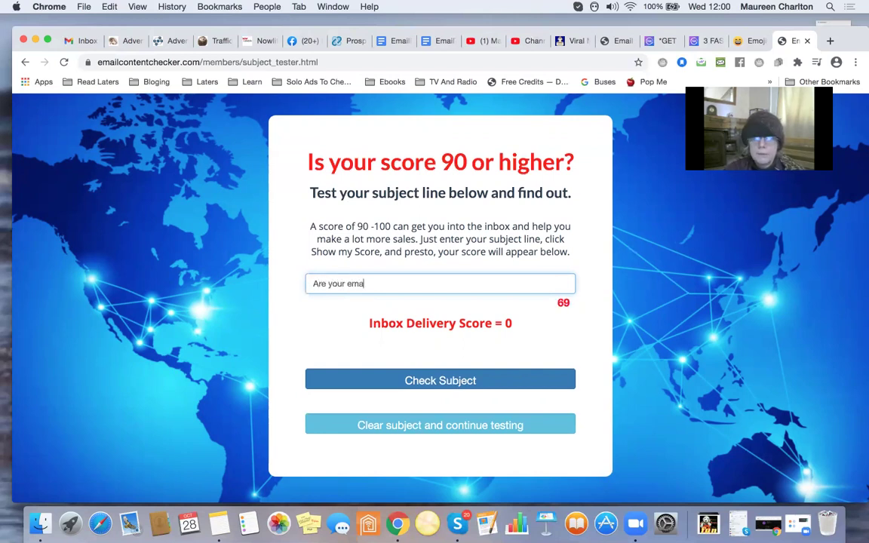
key(BackSpace)
key(BackSpace)
key(BackSpace)
key(BackSpace)
key(BackSpace)
key(BackSpace)
key(BackSpace)
key(BackSpace)
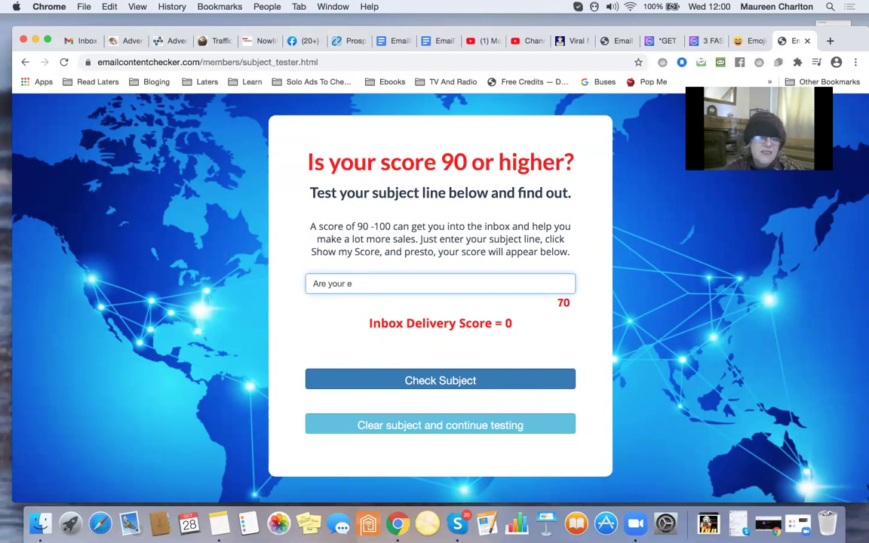
key(BackSpace)
key(BackSpace)
key(BackSpace)
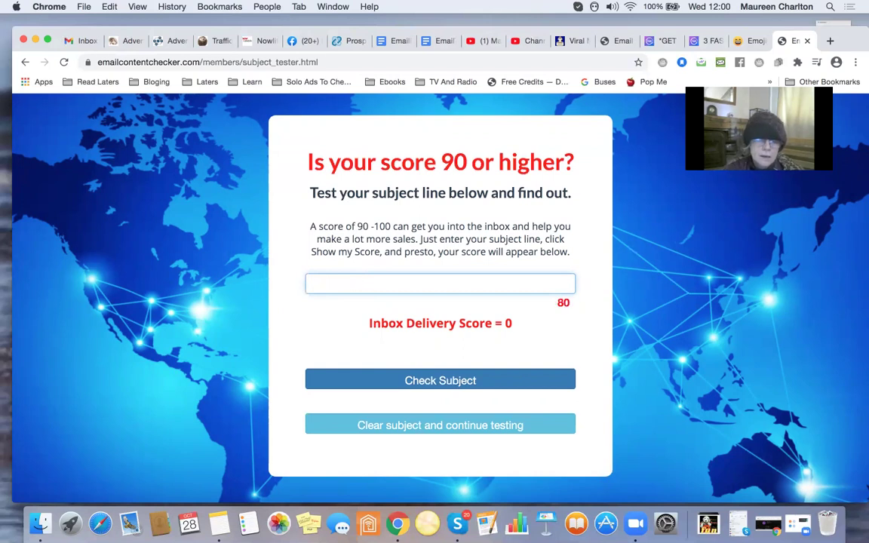
text(Wish to)
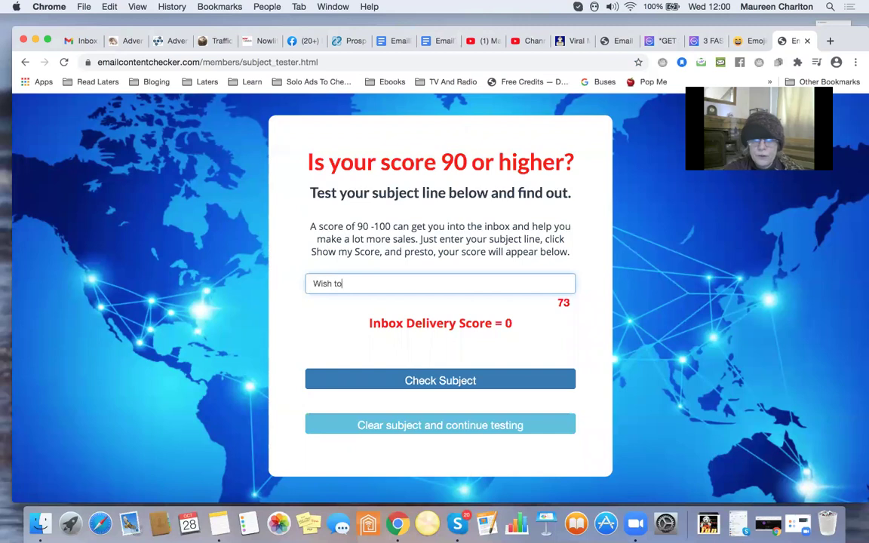
text( improve )
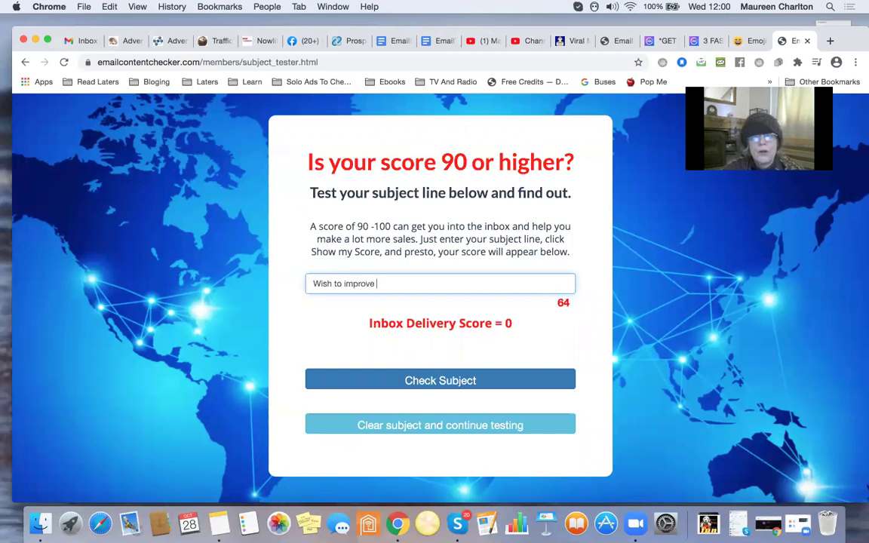
text(your email )
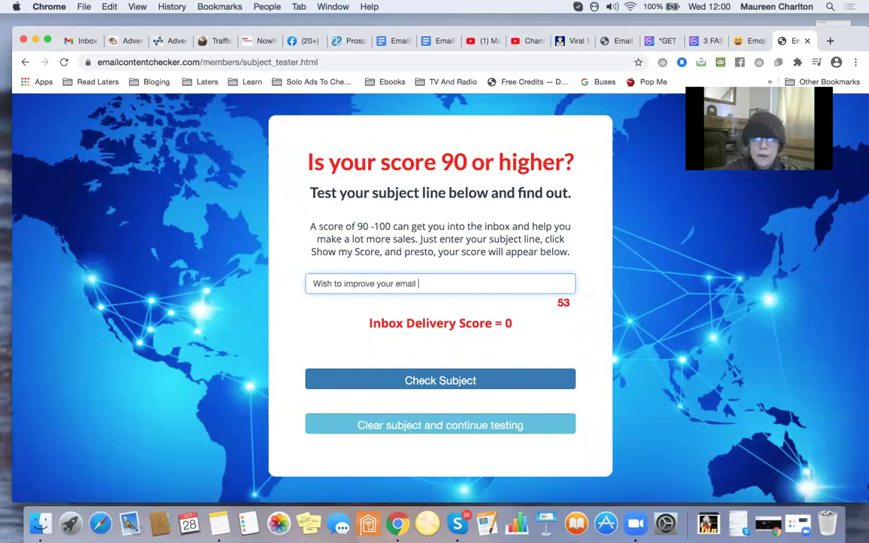
text(open)
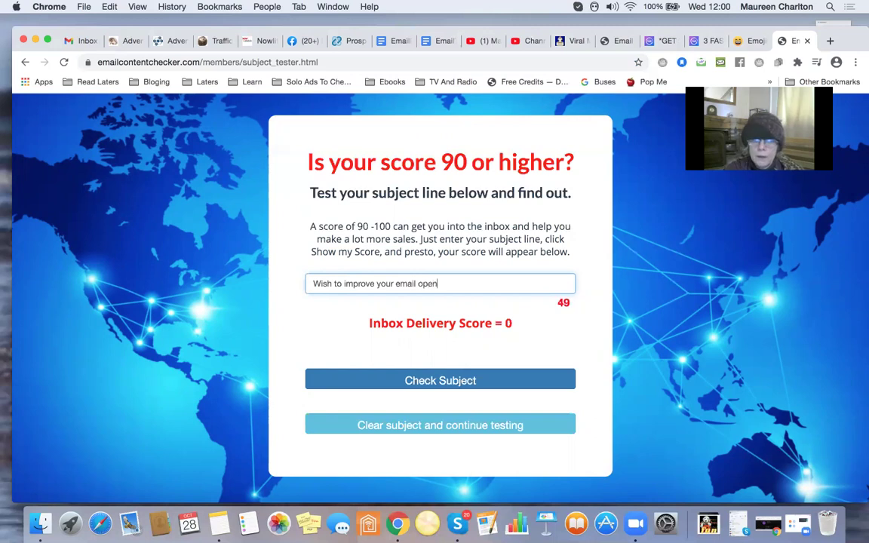
text( rates)
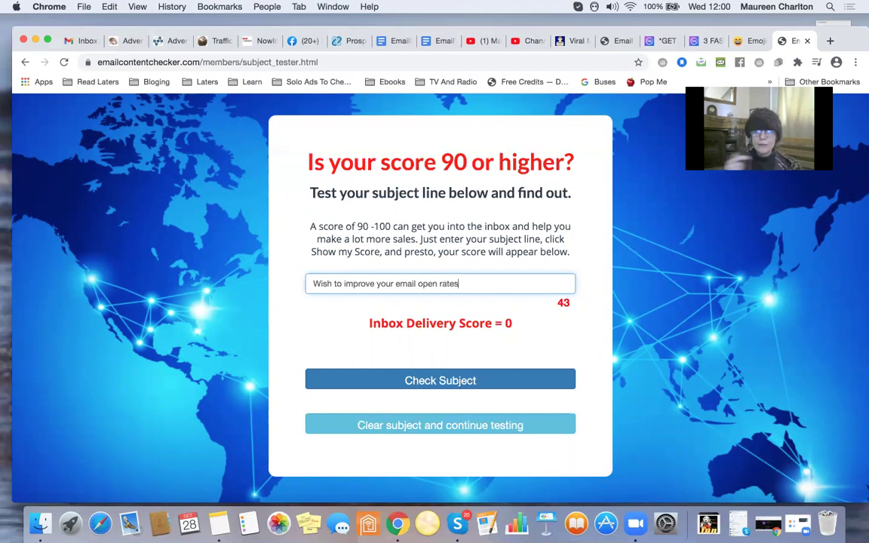
click(440, 381)
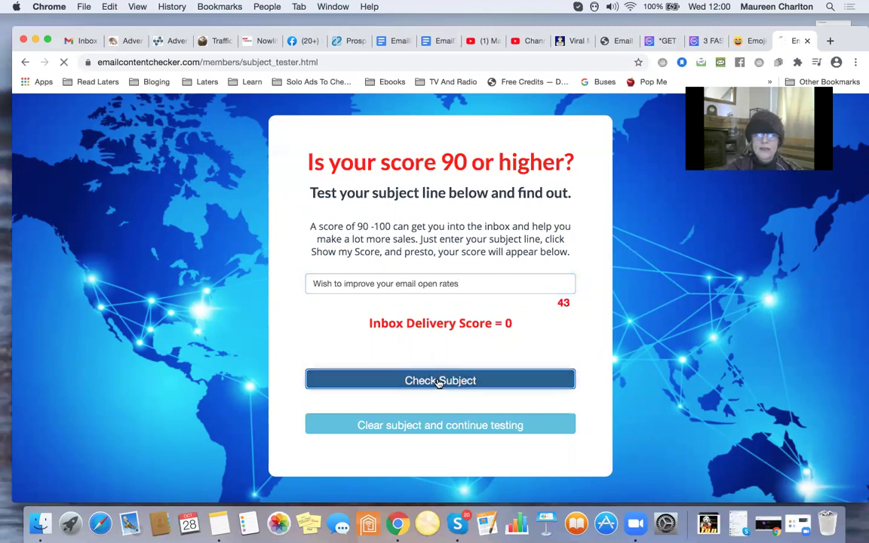
scroll(438, 383, down, 3)
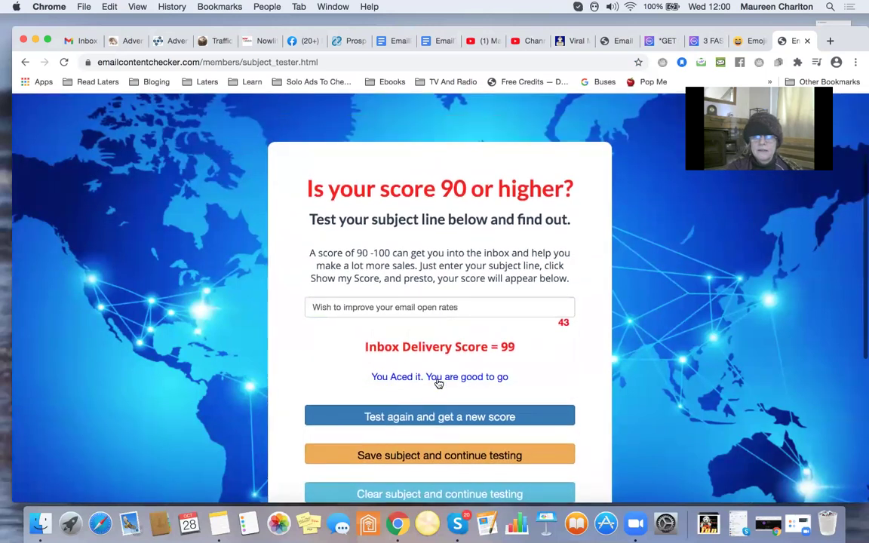
scroll(438, 383, down, 2)
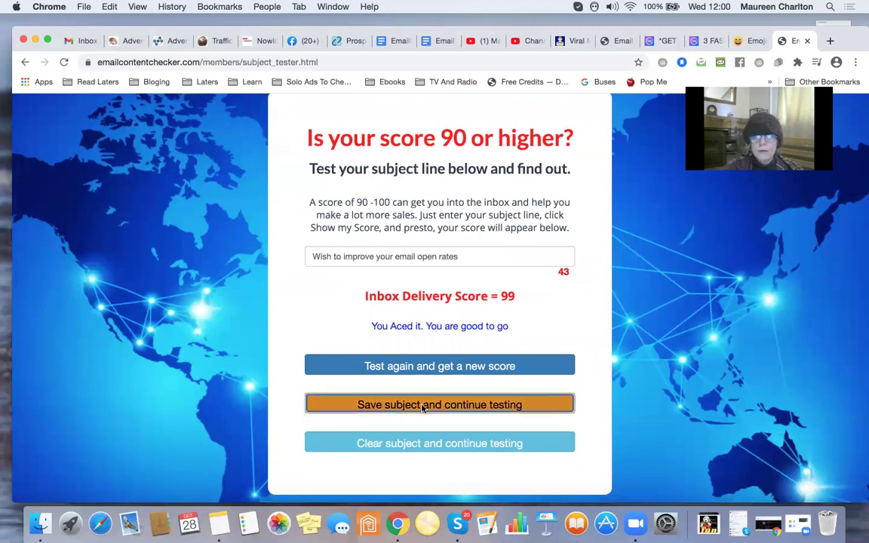
Title the saved subject 'Wish to improve your email open rates' by pasting the subject line.
click(423, 407)
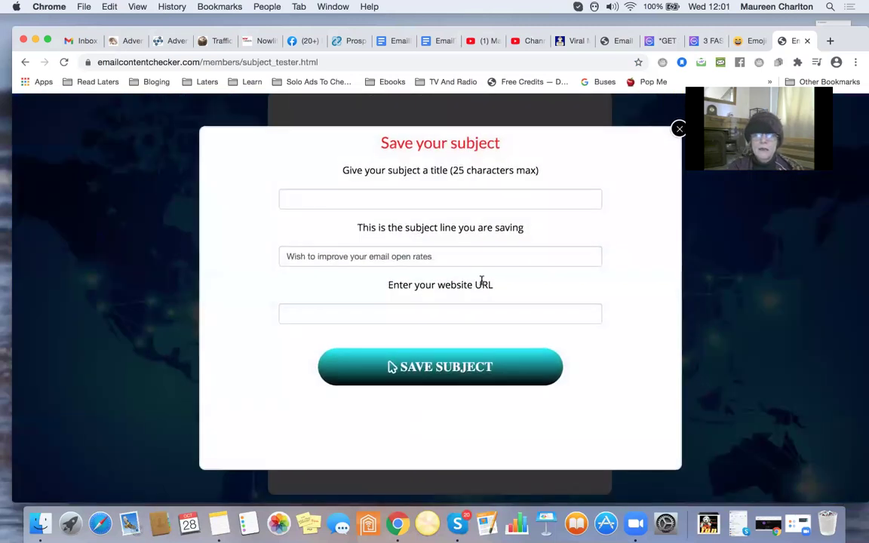
double_click(458, 259)
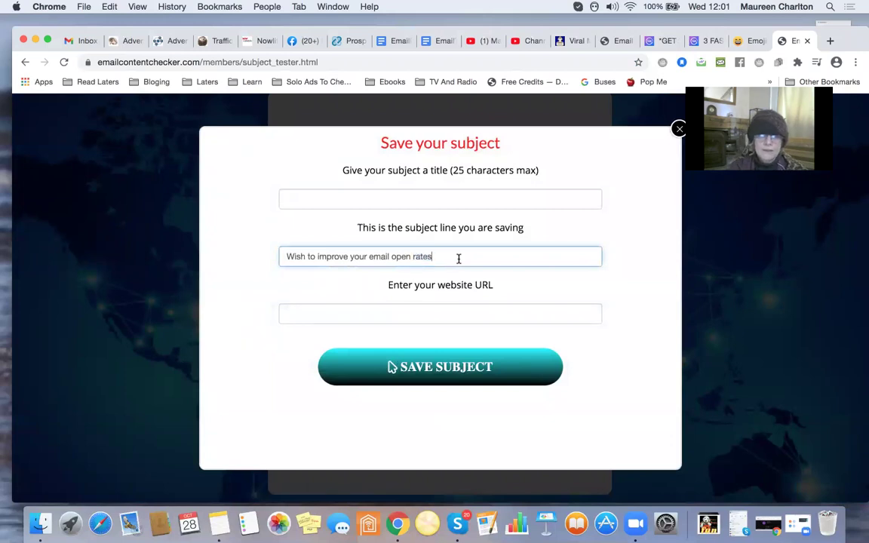
triple_click(457, 259)
key(super+c)
click(390, 202)
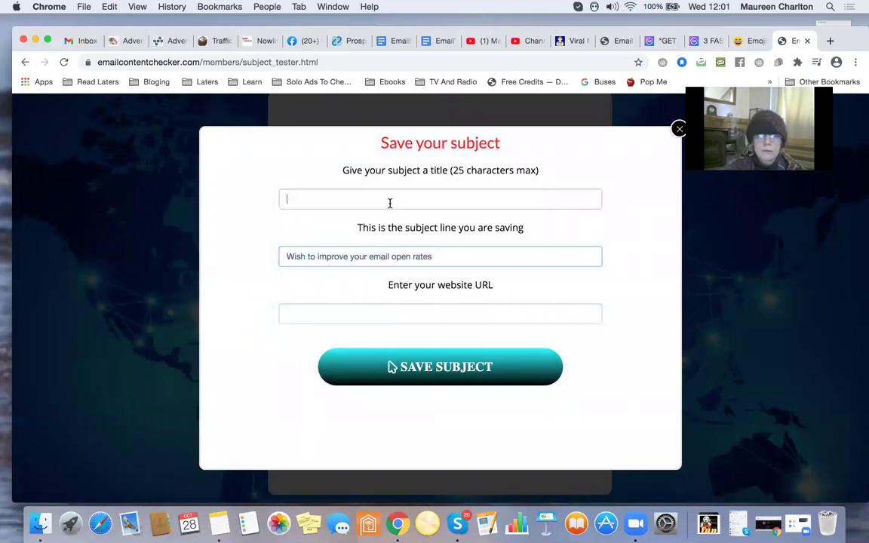
key(super+v)
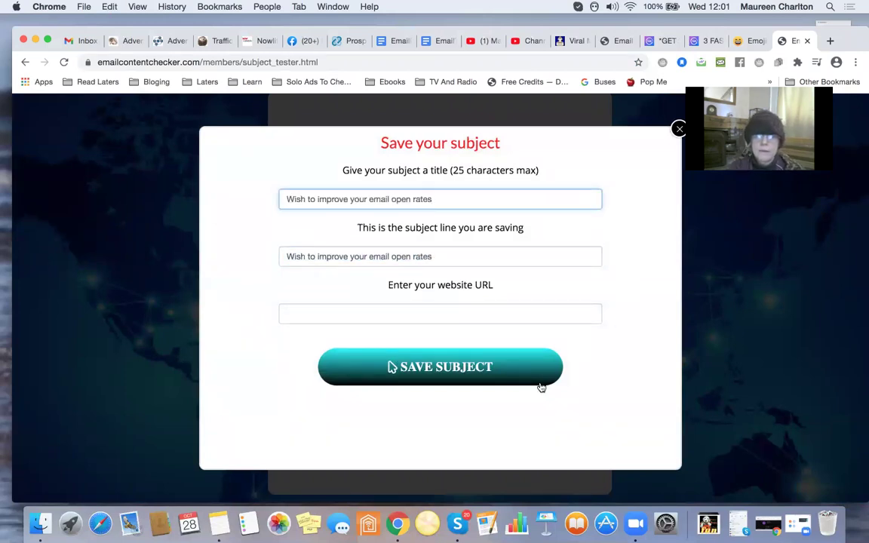
click(387, 313)
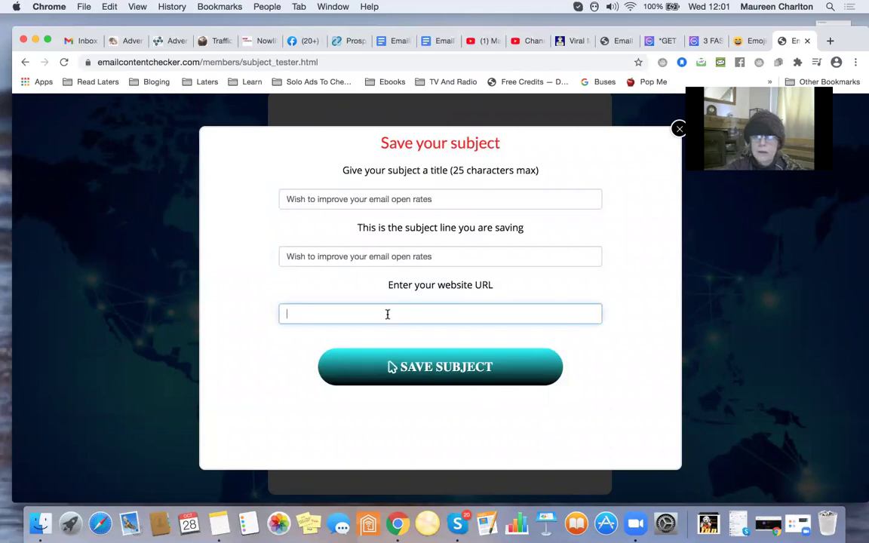
click(531, 44)
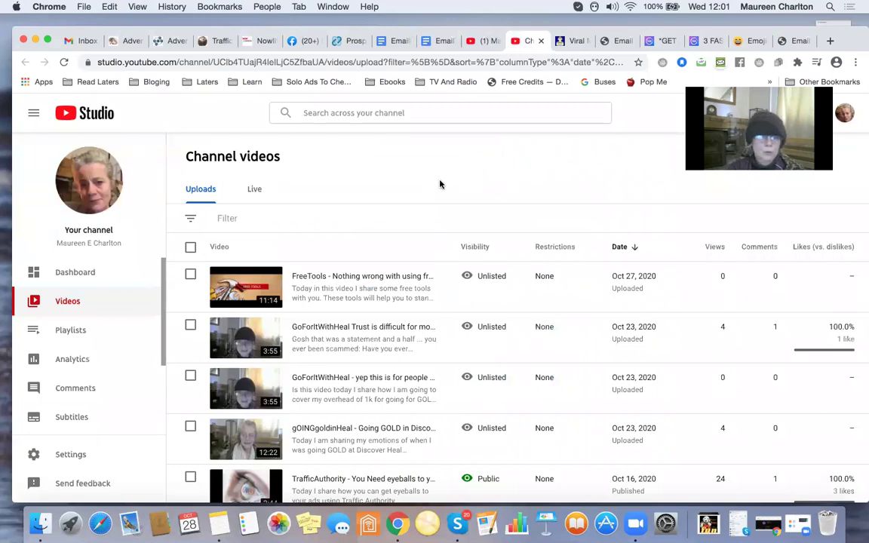
Browse the YouTube Studio channel dashboard, briefly viewing the Customize your channel article.
click(83, 271)
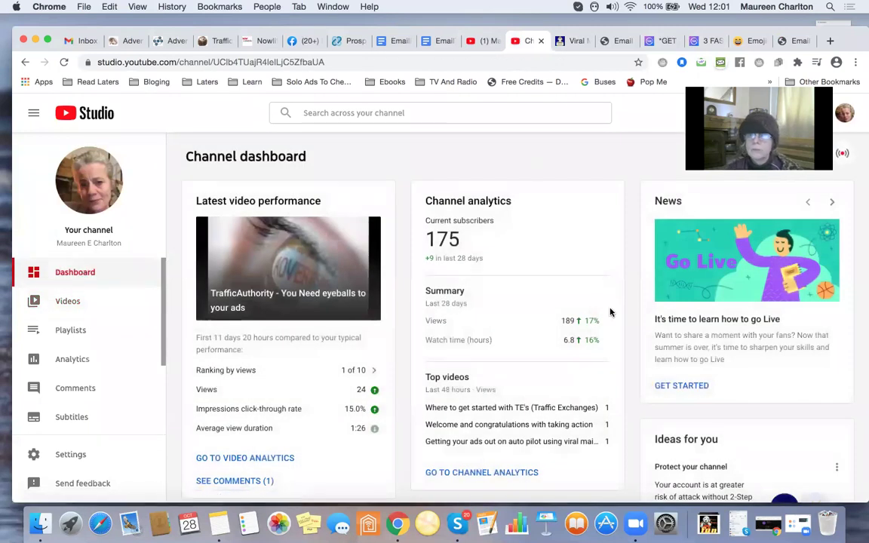
scroll(611, 313, down, 5)
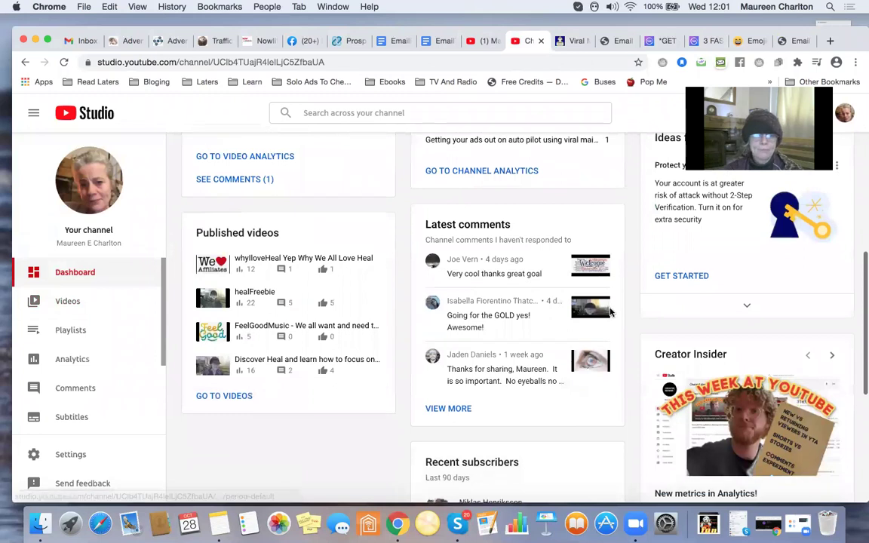
scroll(611, 312, down, 4)
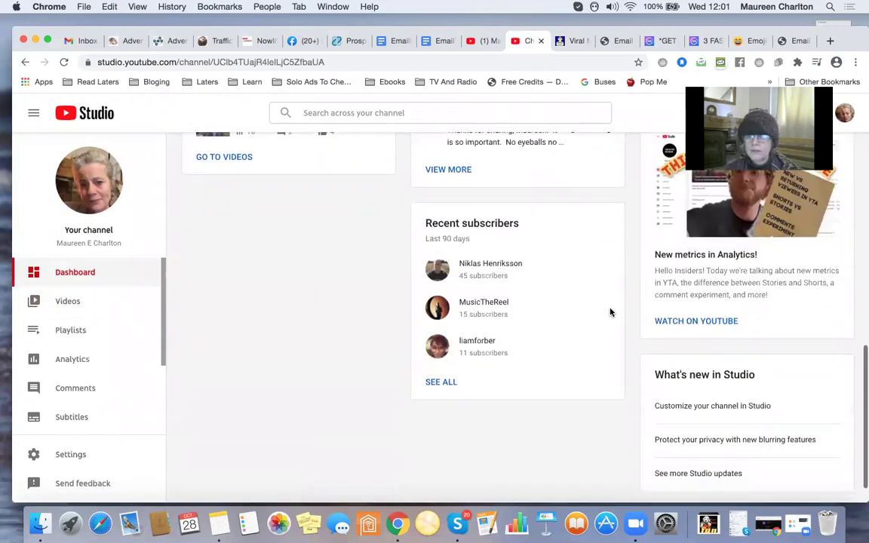
scroll(611, 312, down, 1)
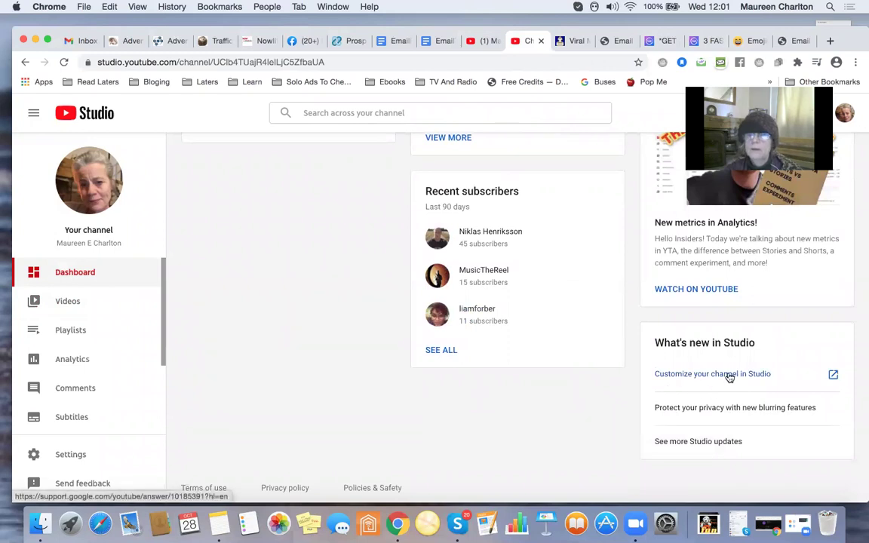
click(729, 375)
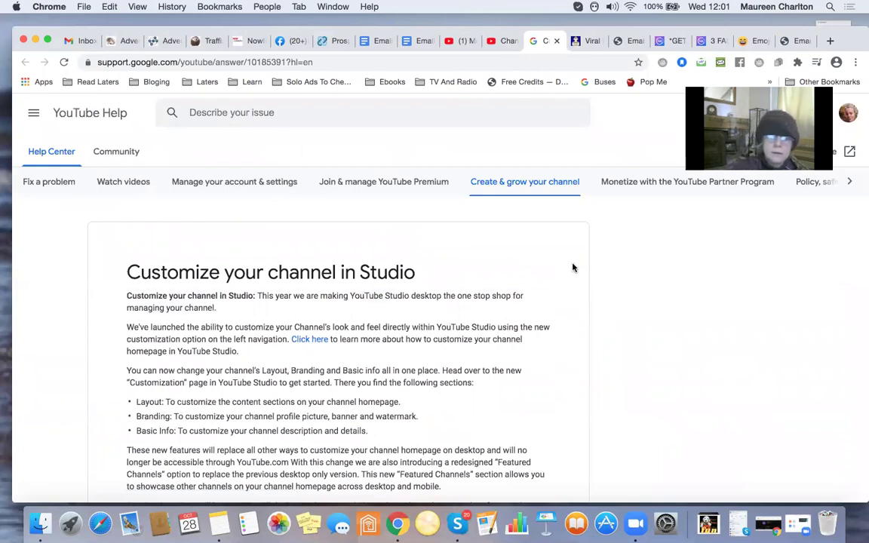
key(super+w)
scroll(573, 268, up, 10)
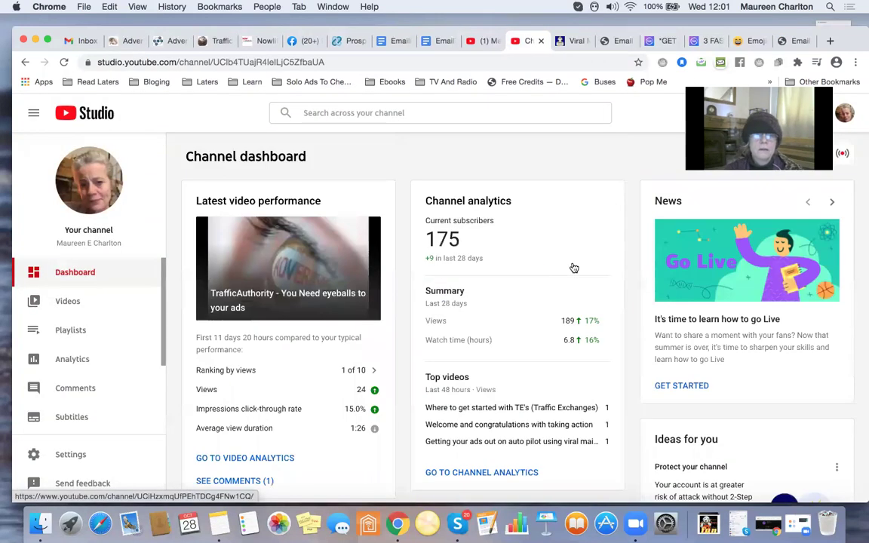
scroll(573, 267, down, 2)
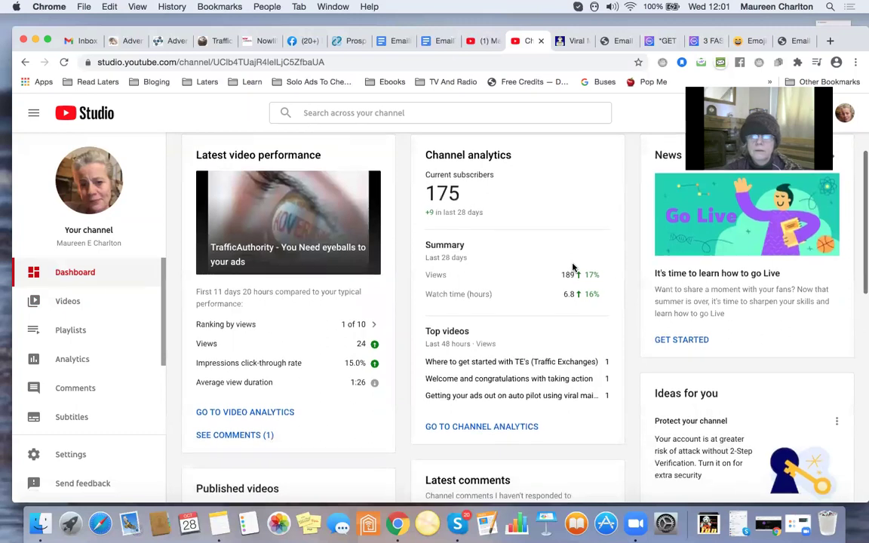
scroll(573, 267, down, 3)
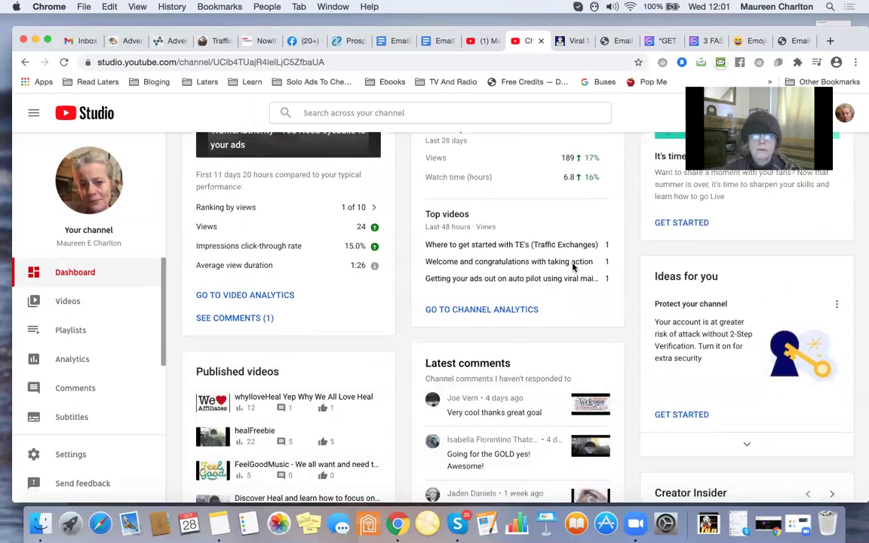
scroll(573, 268, down, 3)
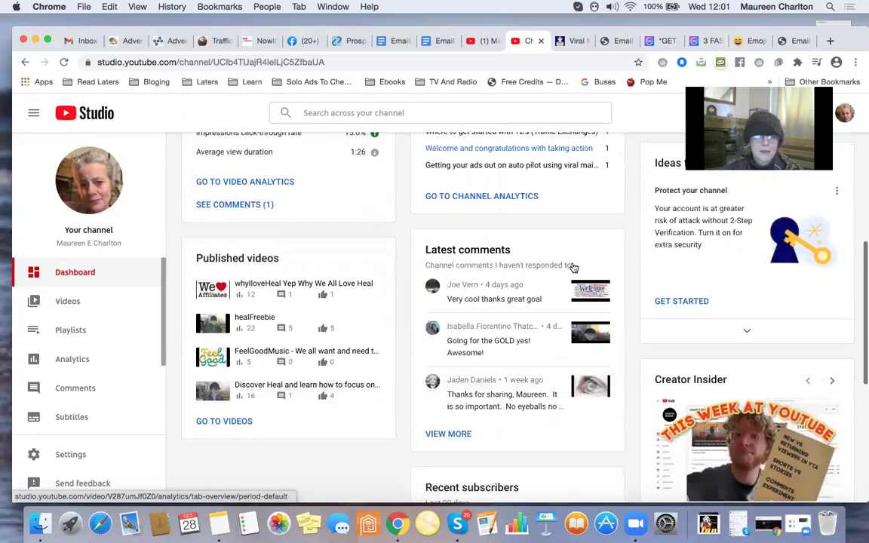
scroll(573, 268, up, 6)
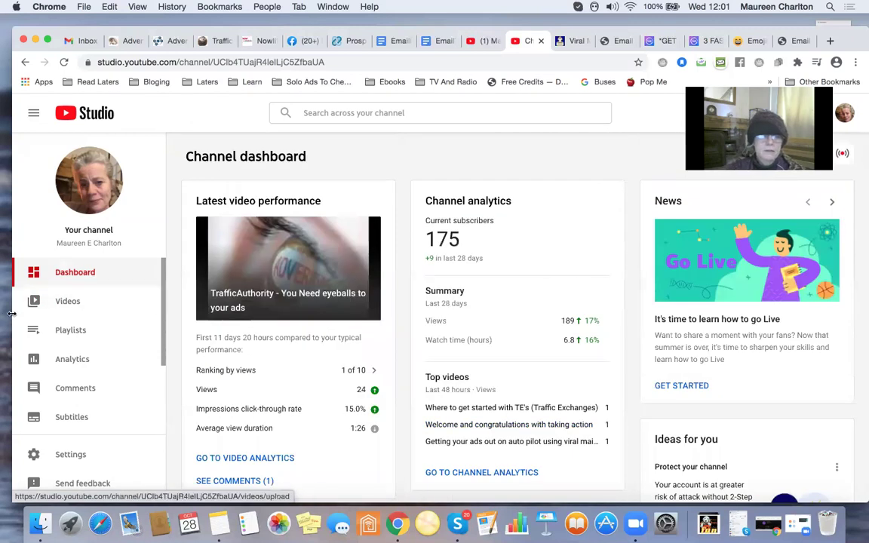
Copy the shareable link of the newest video, FreeTools, from Channel videos.
click(59, 303)
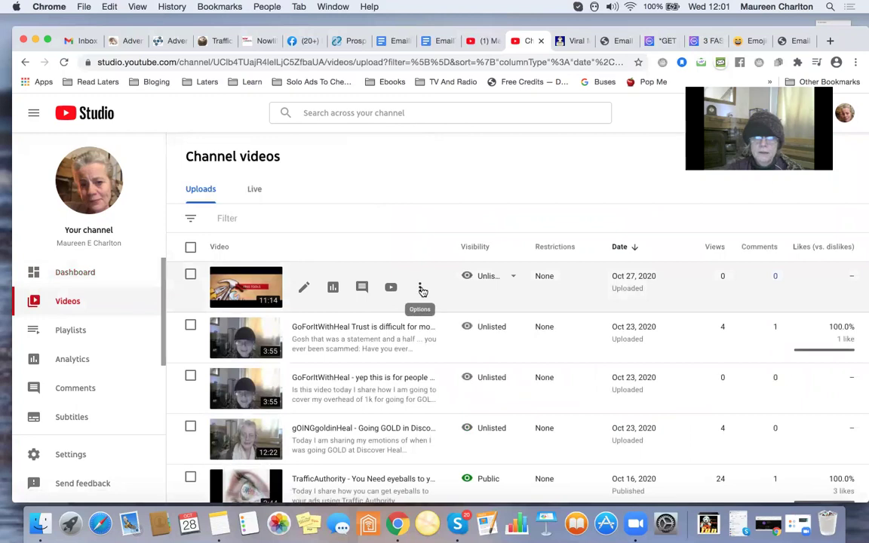
click(419, 288)
click(377, 311)
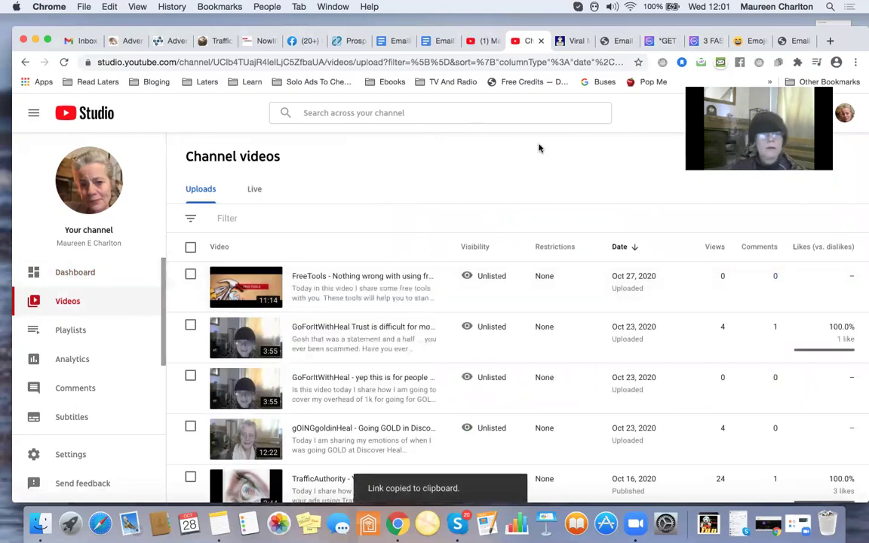
click(71, 43)
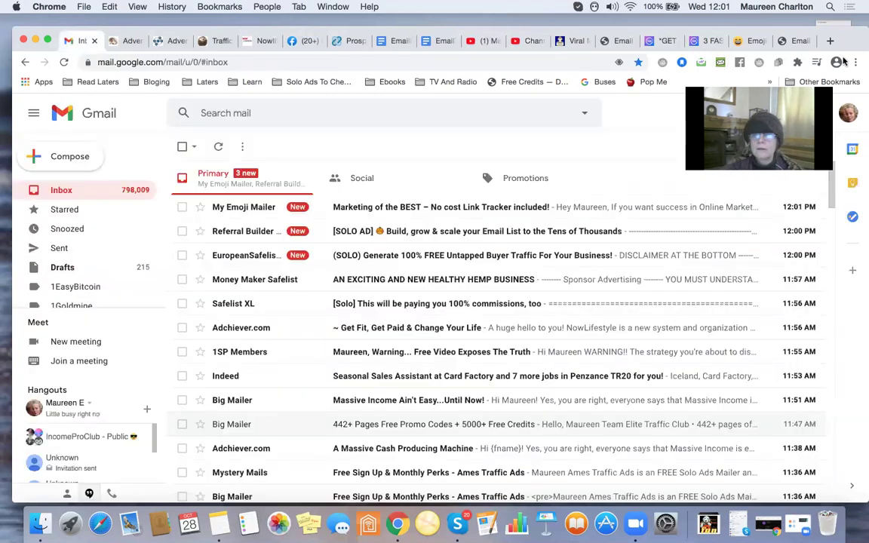
Paste the FreeTools YouTube link as the URL and save 'Wish to improve your email open rates'.
click(792, 40)
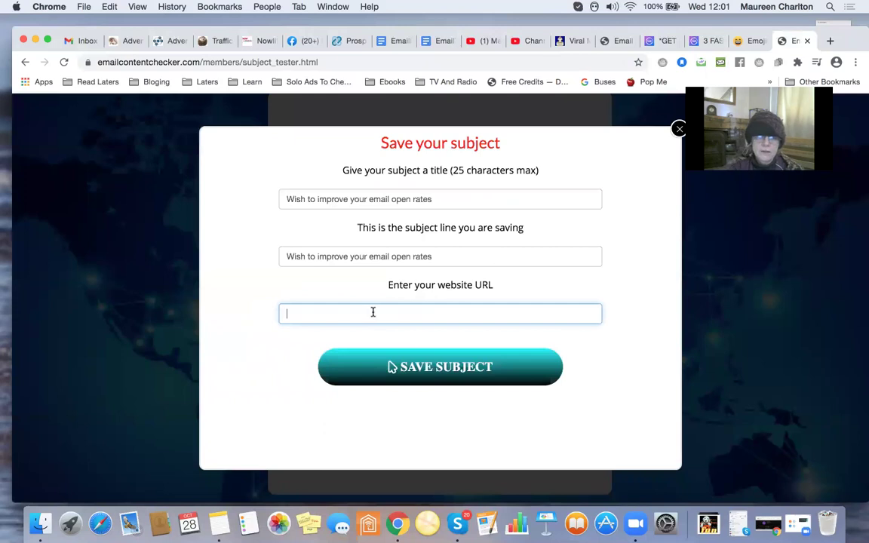
key(super+v)
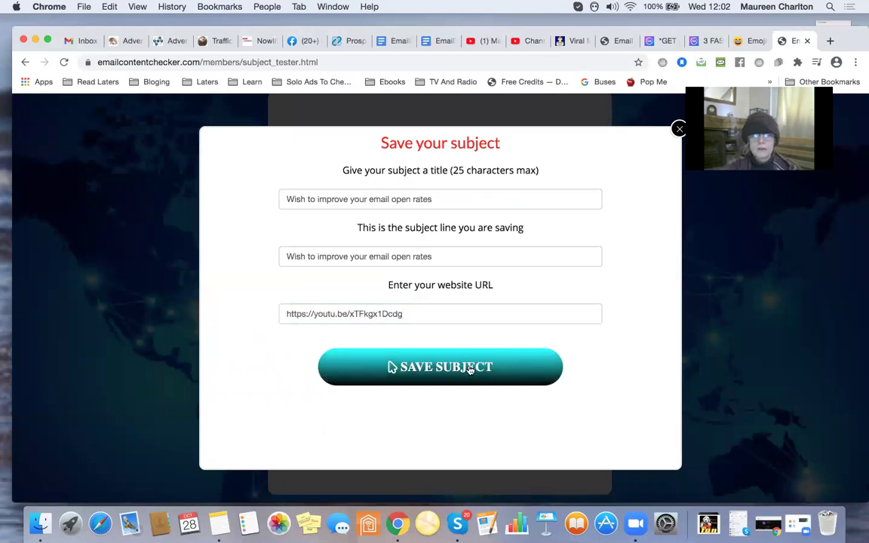
click(469, 372)
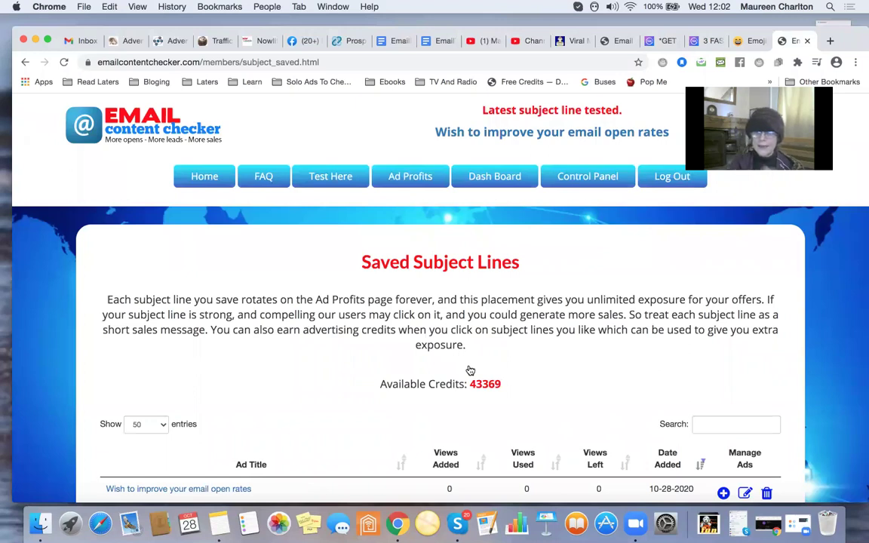
scroll(470, 369, down, 6)
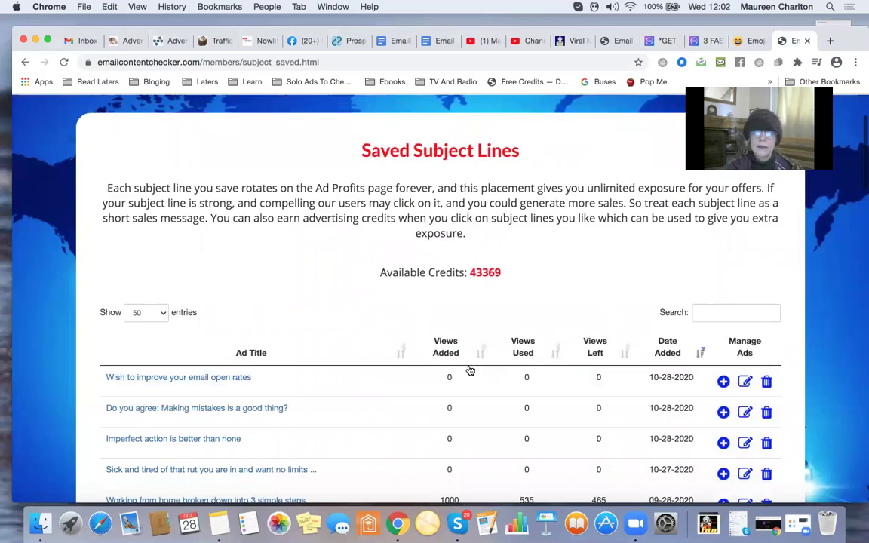
scroll(470, 369, up, 7)
scroll(470, 369, down, 1)
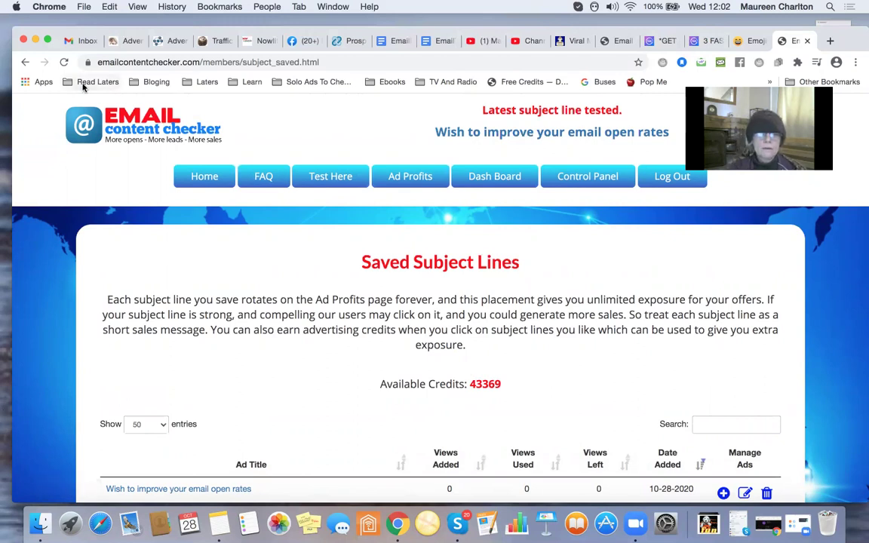
click(82, 41)
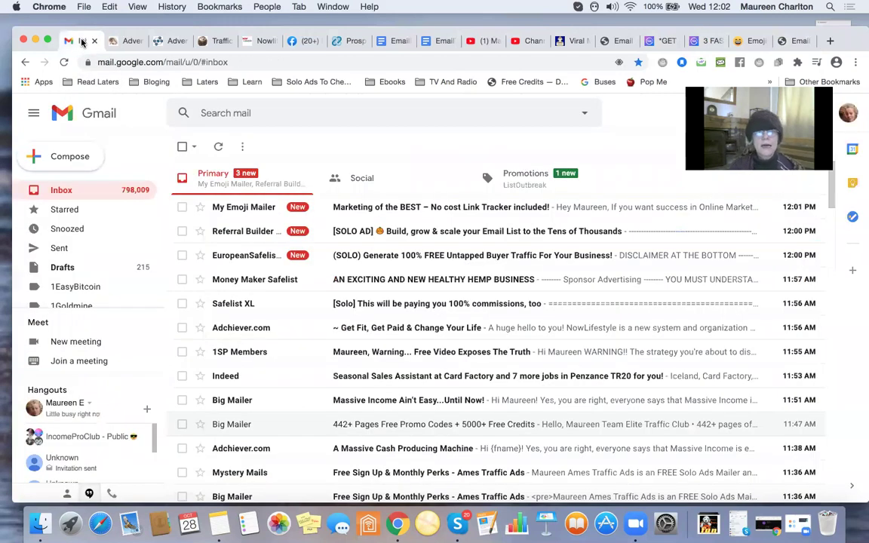